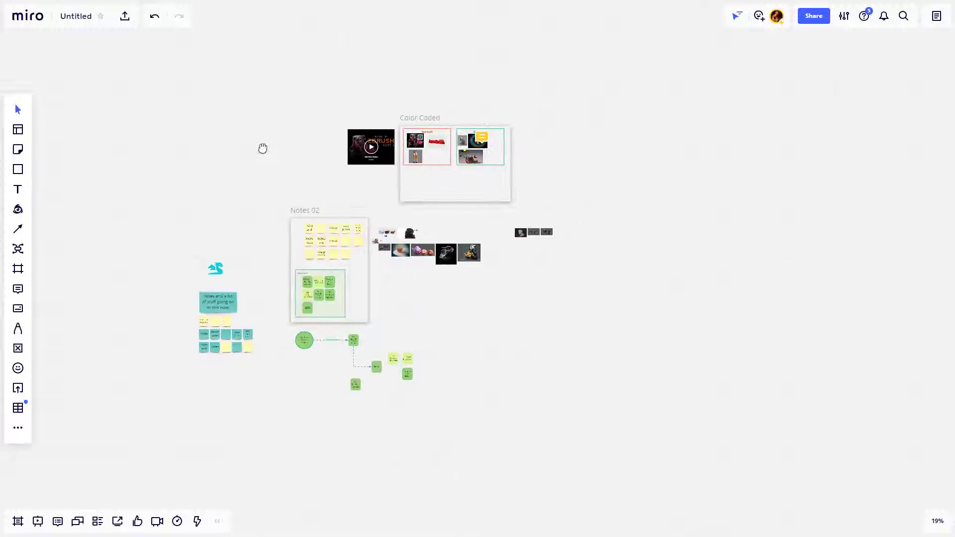
# Select all board objects, check the type filter, then clear the selection and pan the view.
pyautogui.scroll(3, 294, 113)
pyautogui.moveTo(155, 61); pyautogui.dragTo(732, 507)
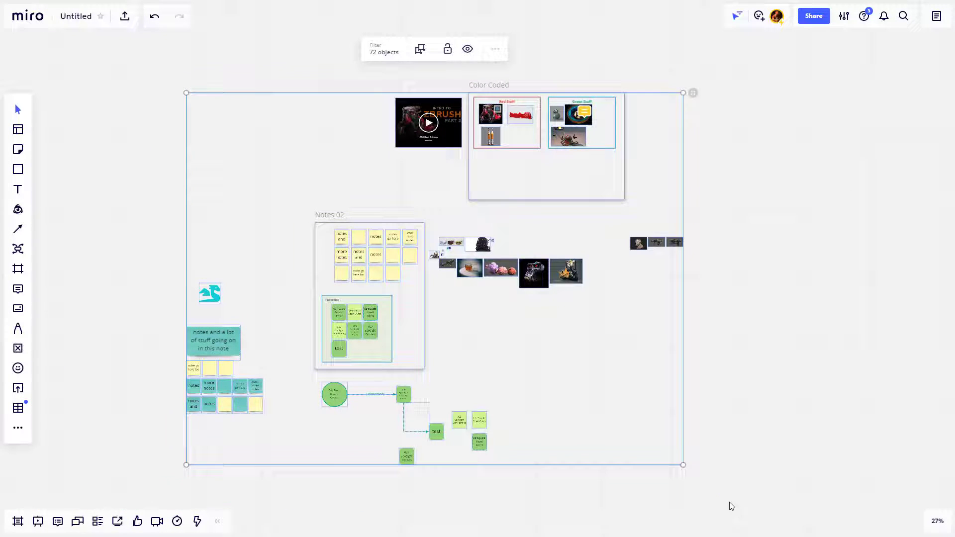
pyautogui.click(385, 49)
pyautogui.click(344, 90)
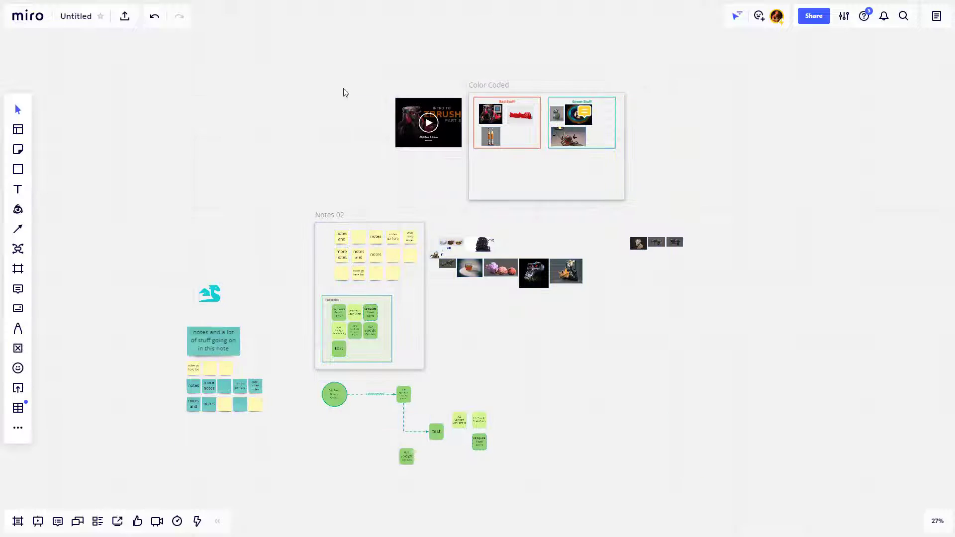
pyautogui.moveTo(343, 92); pyautogui.dragTo(339, 149)
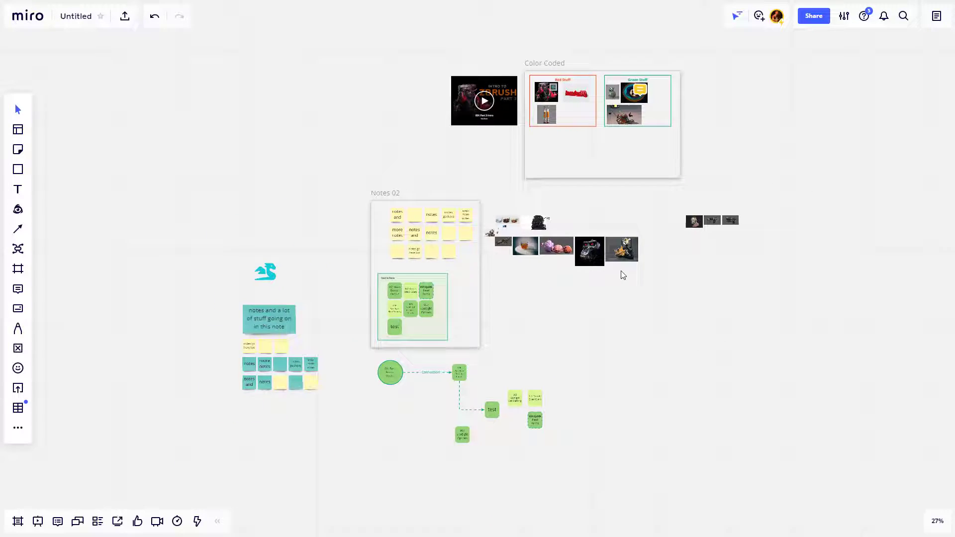
pyautogui.scroll(2, 624, 275)
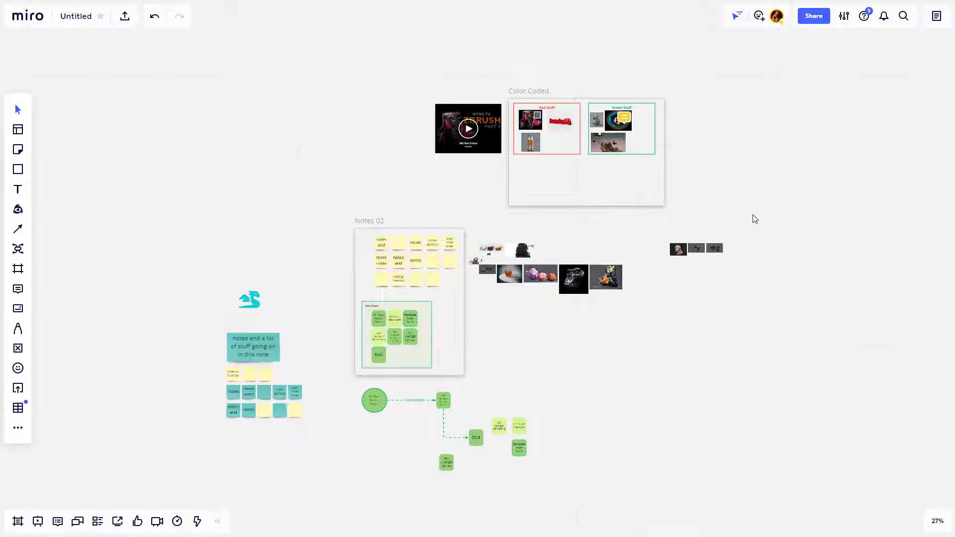
# Search the board for 'colo' and jump to the Color Coded frame.
pyautogui.hotkey('ctrl', 'f')
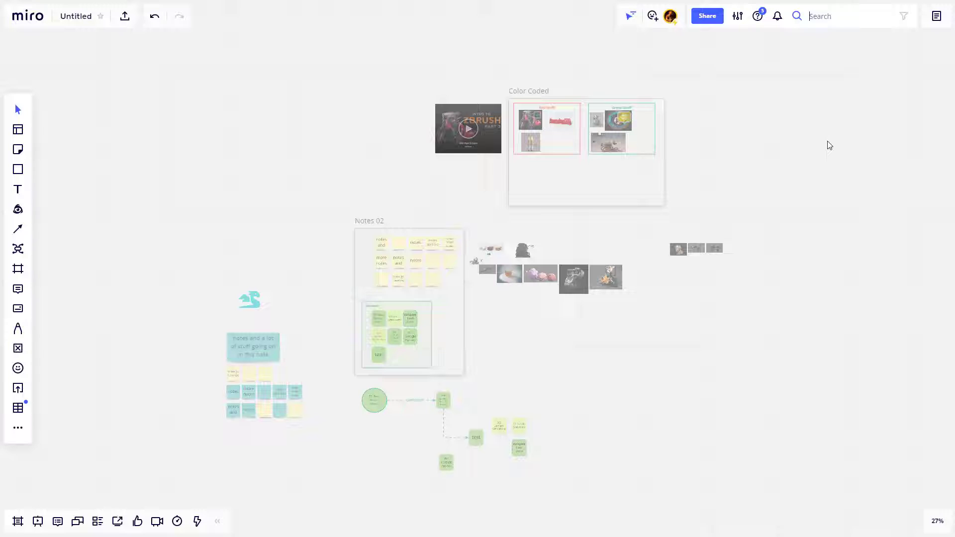
pyautogui.write('color')
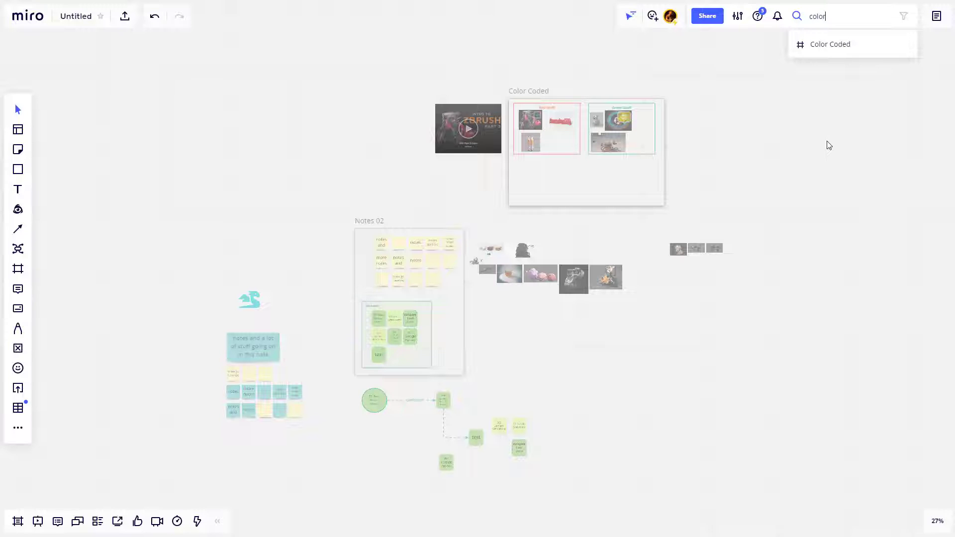
pyautogui.click(829, 46)
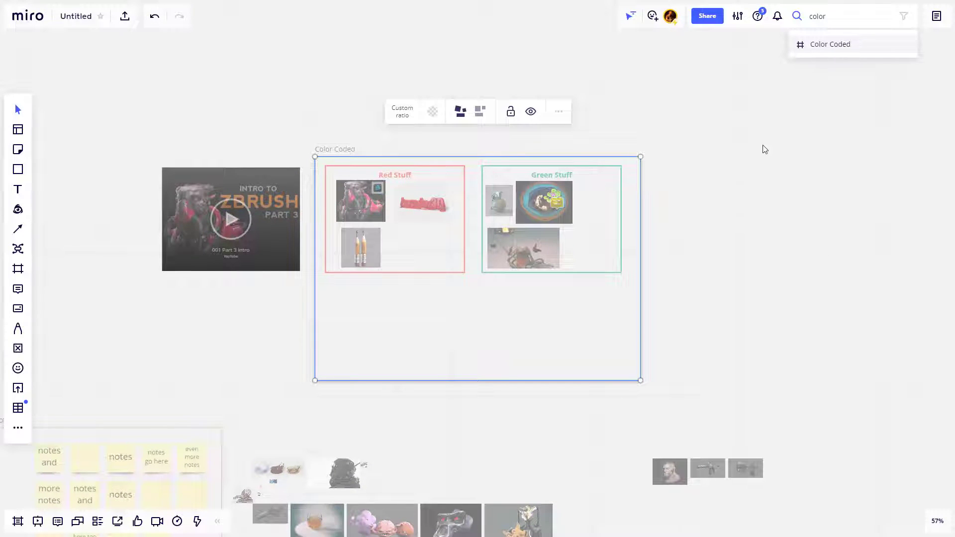
# Retype the 002 Simple Draw Overs sticky's text as 'fitt'.
pyautogui.click(758, 162)
pyautogui.scroll(-3, 522, 285)
pyautogui.scroll(-4, 584, 291)
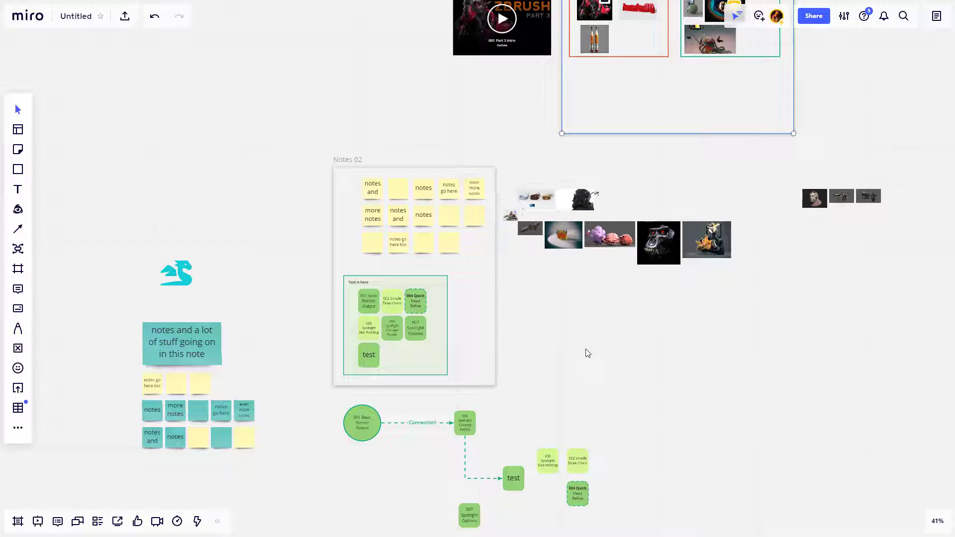
pyautogui.scroll(1, 507, 294)
pyautogui.doubleClick(397, 340)
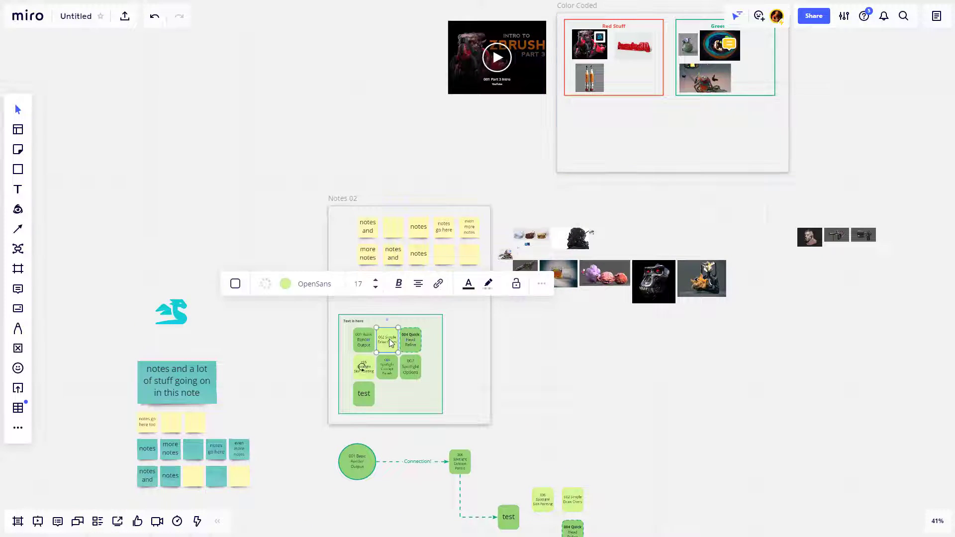
pyautogui.write('fitt')
pyautogui.click(573, 357)
# Rename the Color Coded frame to 'Notes' and search the board for 'notes'.
pyautogui.scroll(3, 581, 359)
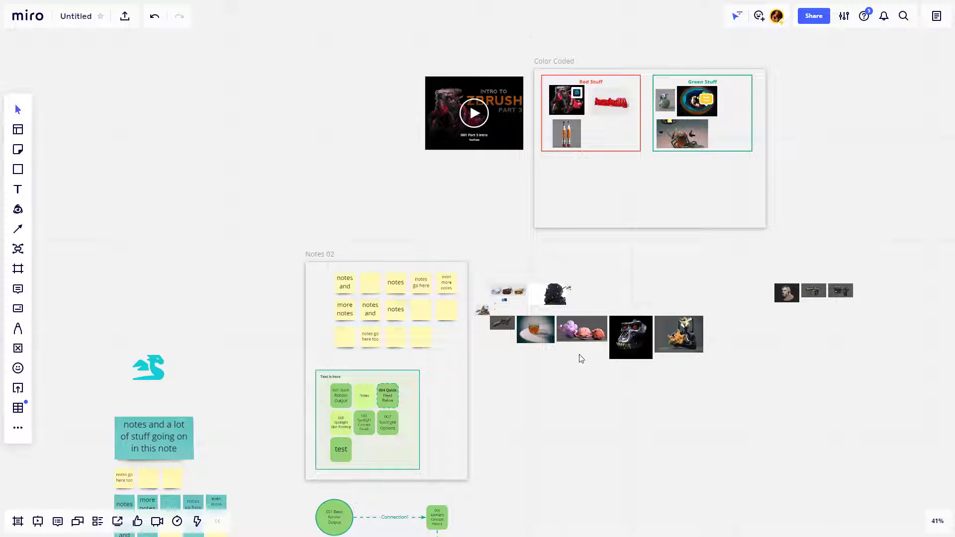
pyautogui.click(557, 62)
pyautogui.write('Notes')
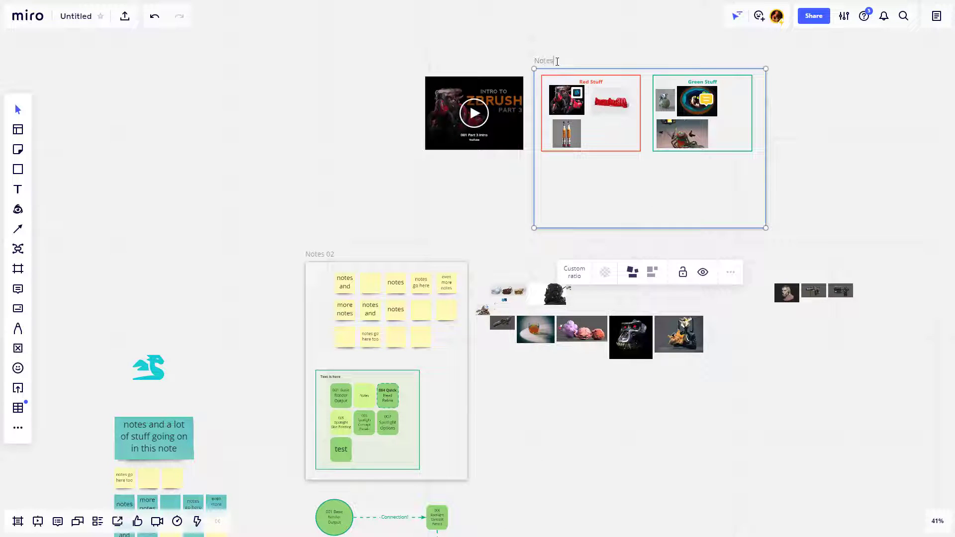
pyautogui.click(575, 44)
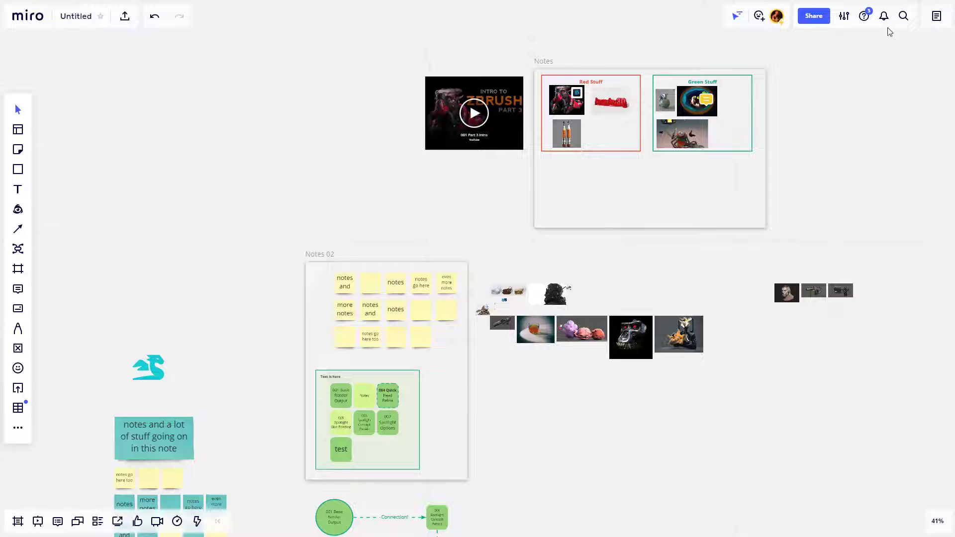
pyautogui.click(904, 16)
pyautogui.write('notes')
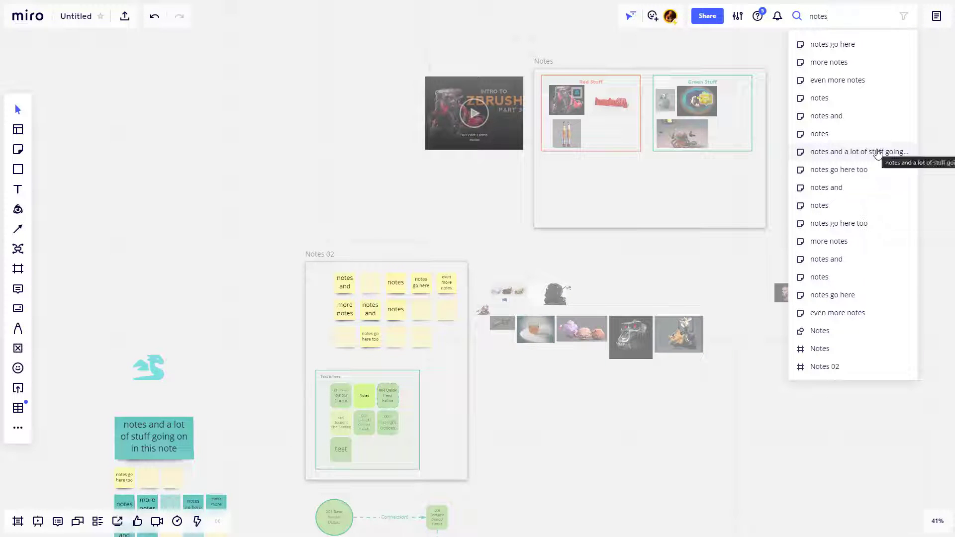
pyautogui.click(842, 44)
pyautogui.click(834, 117)
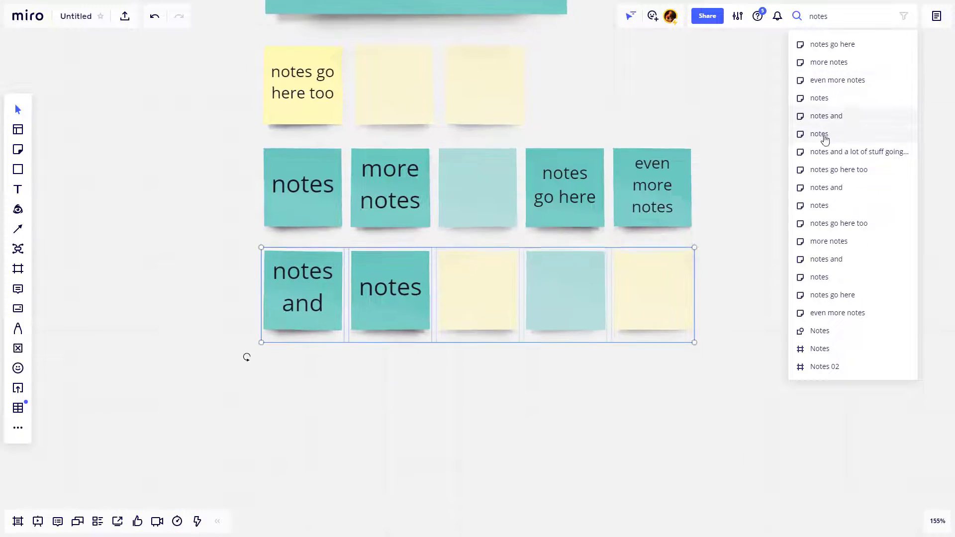
pyautogui.click(826, 152)
pyautogui.click(823, 209)
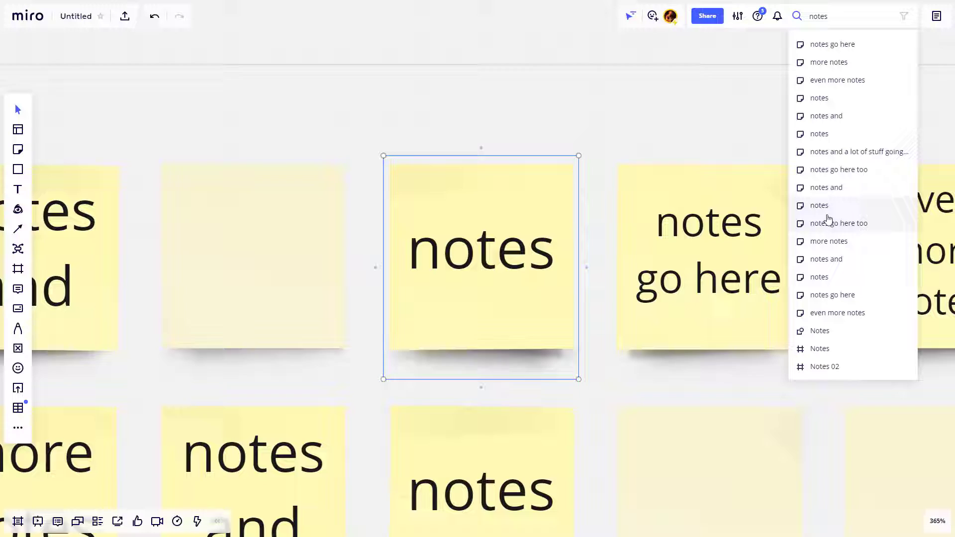
pyautogui.click(839, 334)
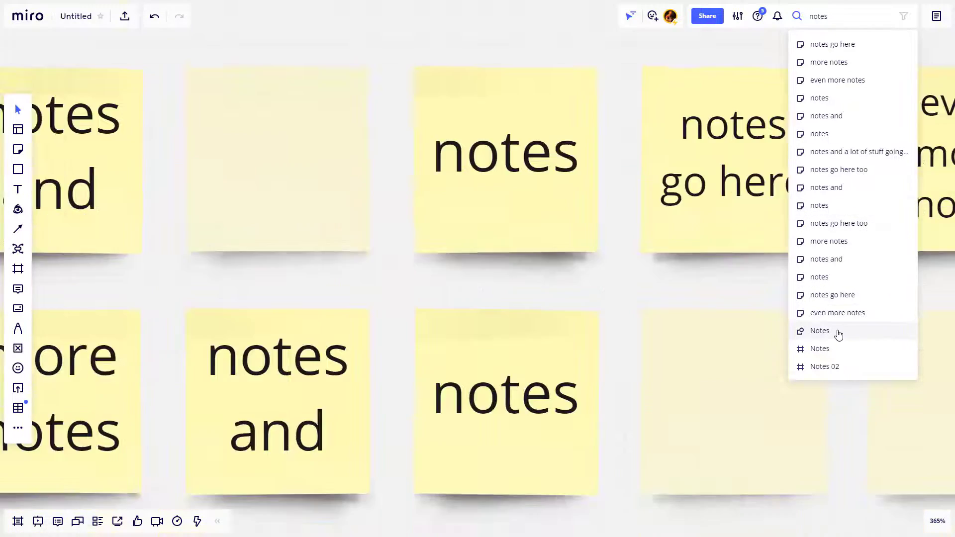
pyautogui.click(838, 348)
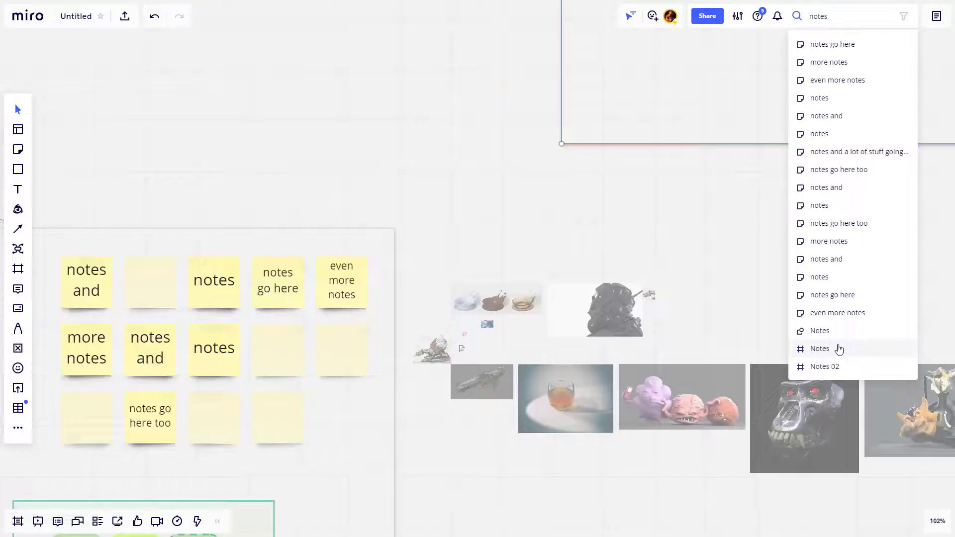
pyautogui.click(829, 366)
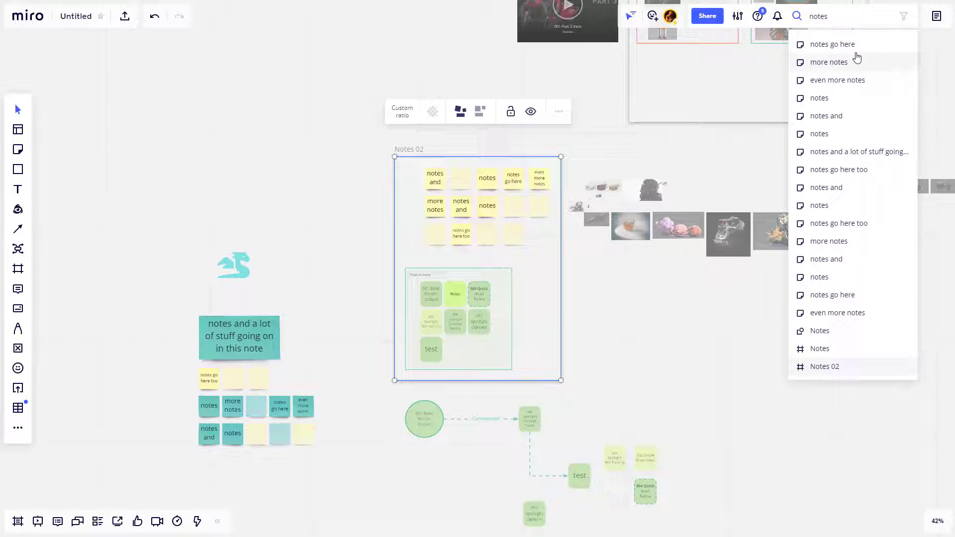
pyautogui.click(903, 19)
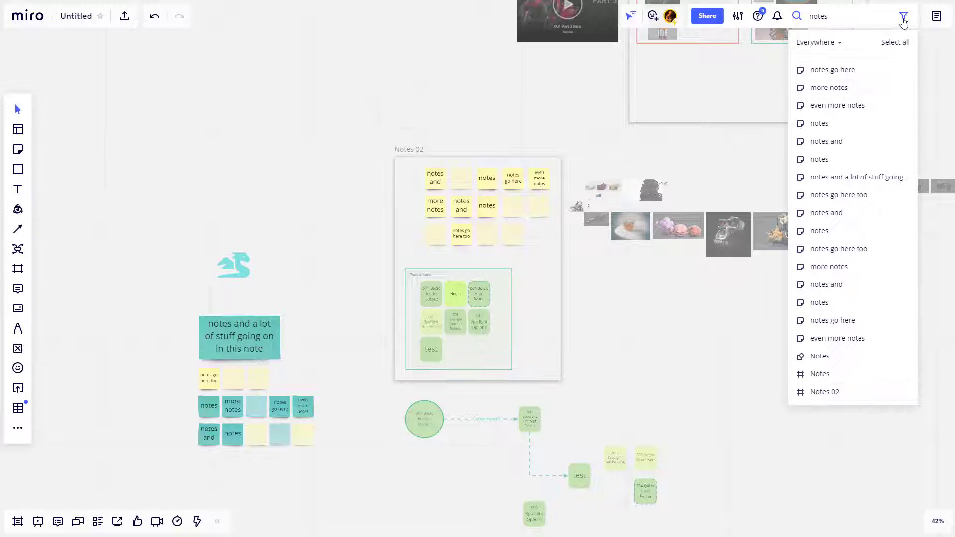
pyautogui.click(838, 46)
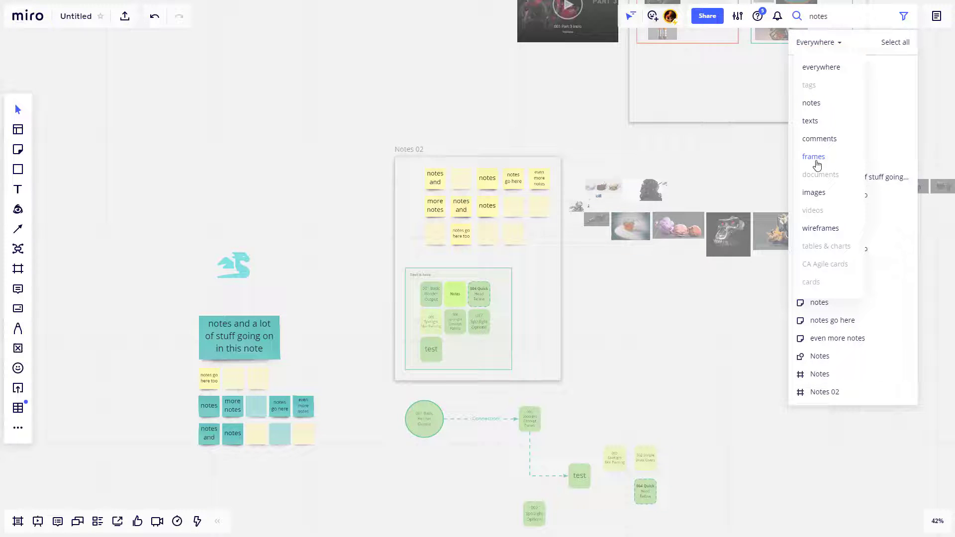
pyautogui.click(816, 157)
pyautogui.click(819, 69)
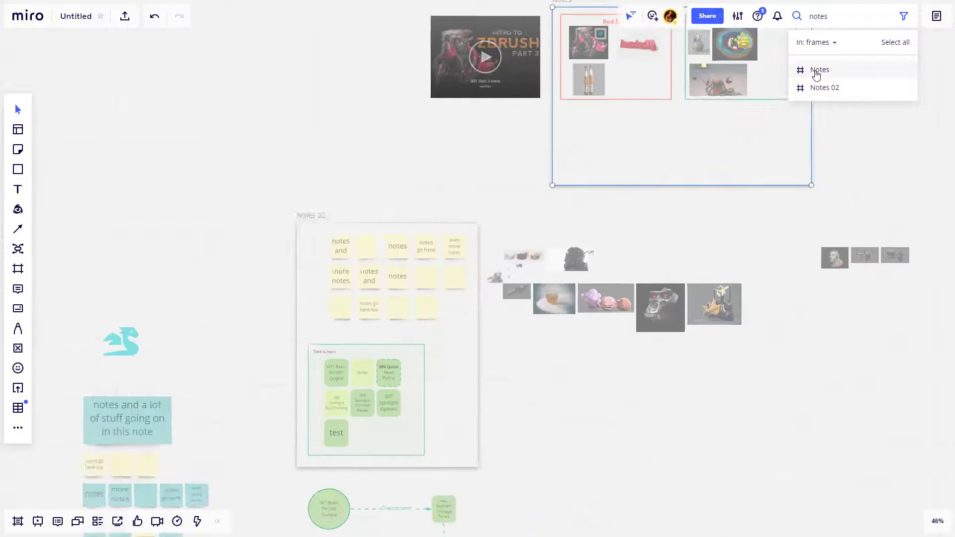
pyautogui.click(819, 87)
pyautogui.click(820, 71)
pyautogui.click(819, 87)
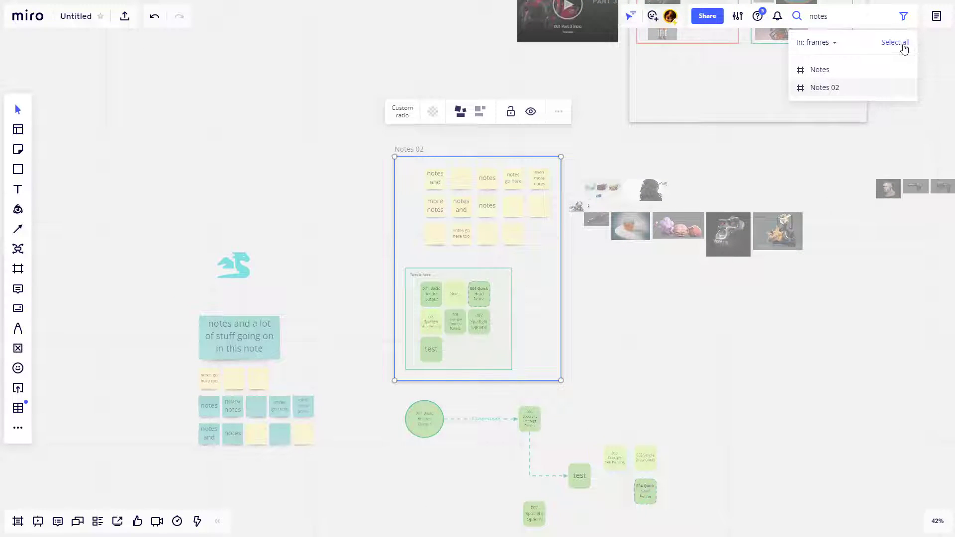
pyautogui.click(826, 43)
pyautogui.click(821, 68)
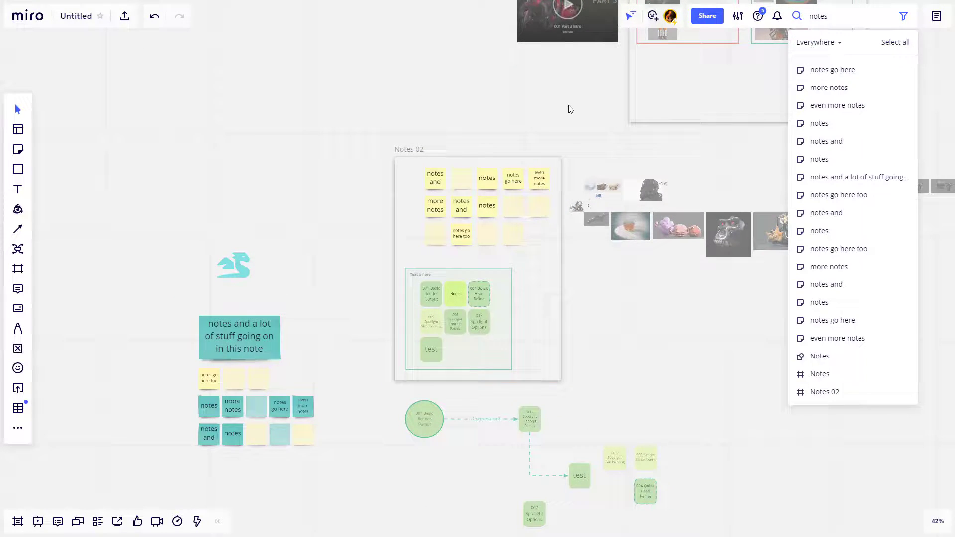
pyautogui.click(568, 106)
# Create a 'tag example' tag on the more notes sticky.
pyautogui.scroll(5, 446, 220)
pyautogui.click(438, 206)
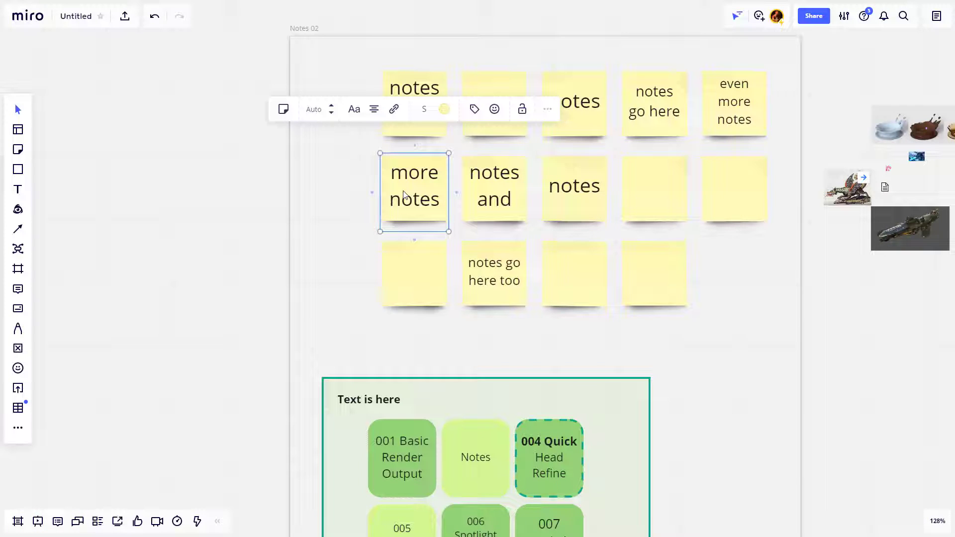
pyautogui.click(475, 111)
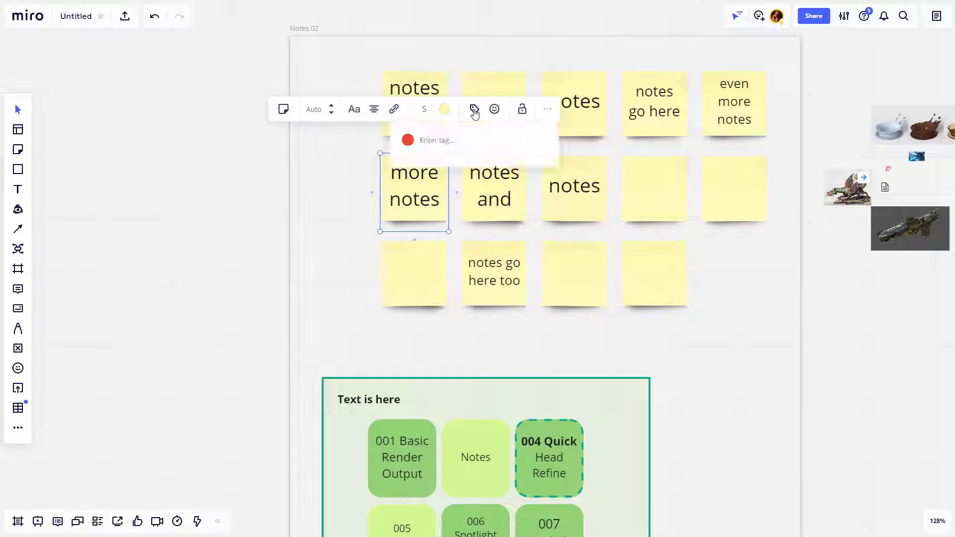
pyautogui.write('tag example')
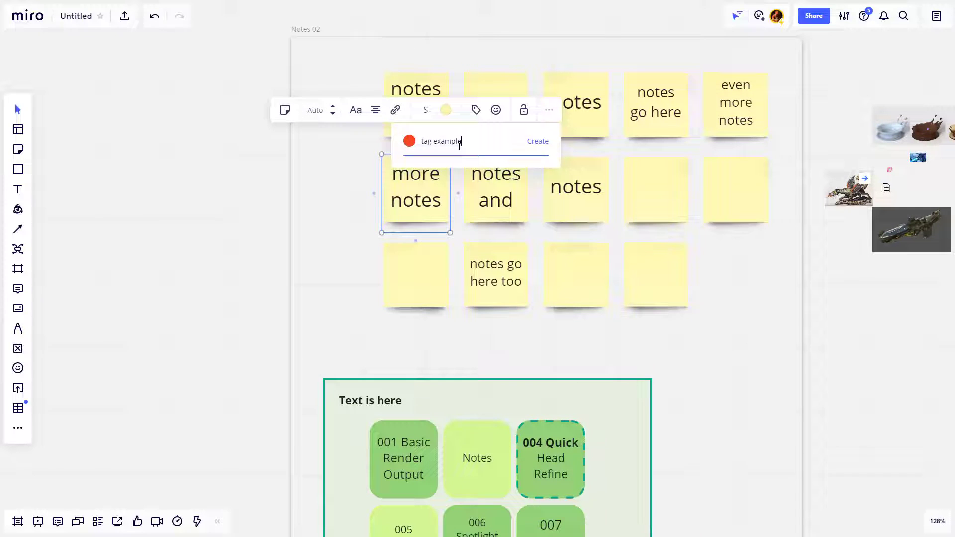
pyautogui.press('Return')
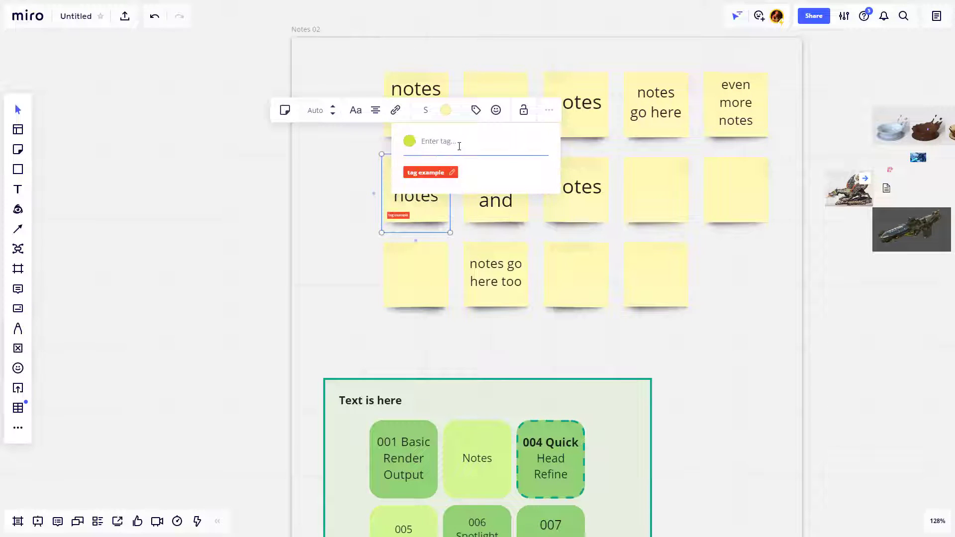
# Apply 'tag example' to the notes and sticky.
pyautogui.click(490, 217)
pyautogui.click(555, 111)
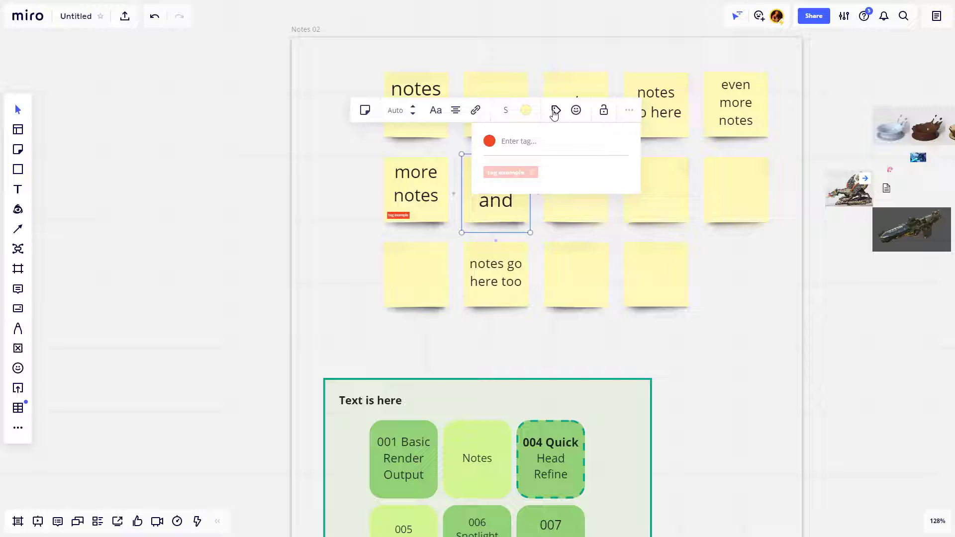
pyautogui.click(510, 173)
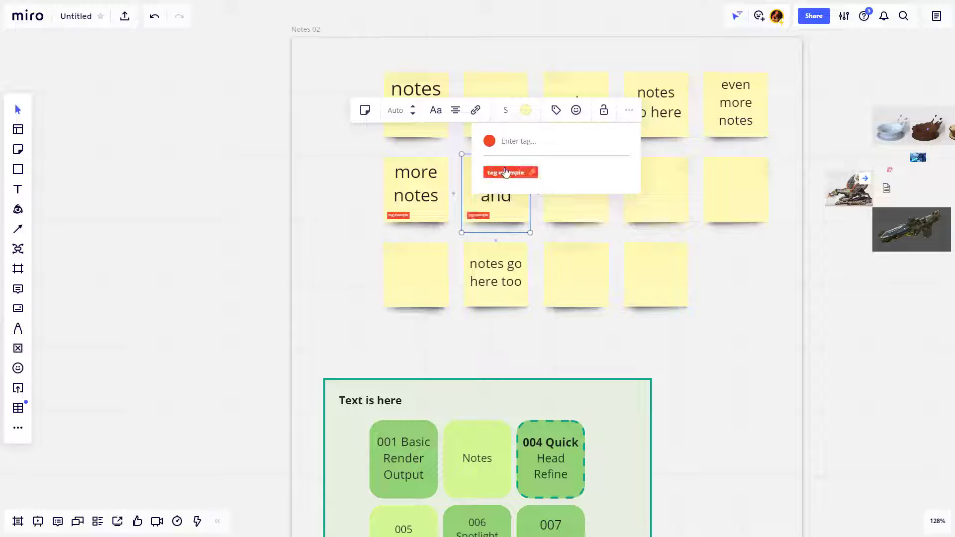
# Create a teal 'New Tag' on the middle-row notes sticky.
pyautogui.click(568, 211)
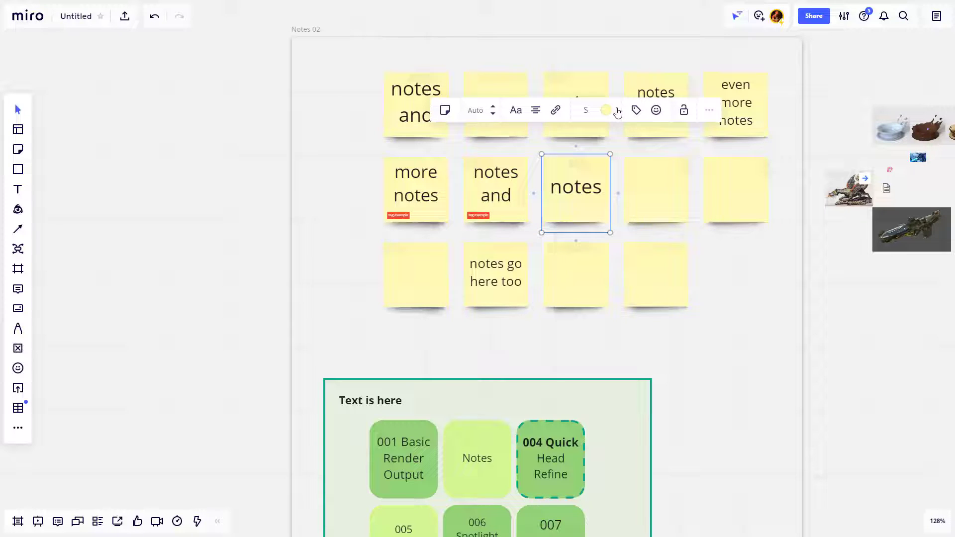
pyautogui.click(636, 111)
pyautogui.write('New')
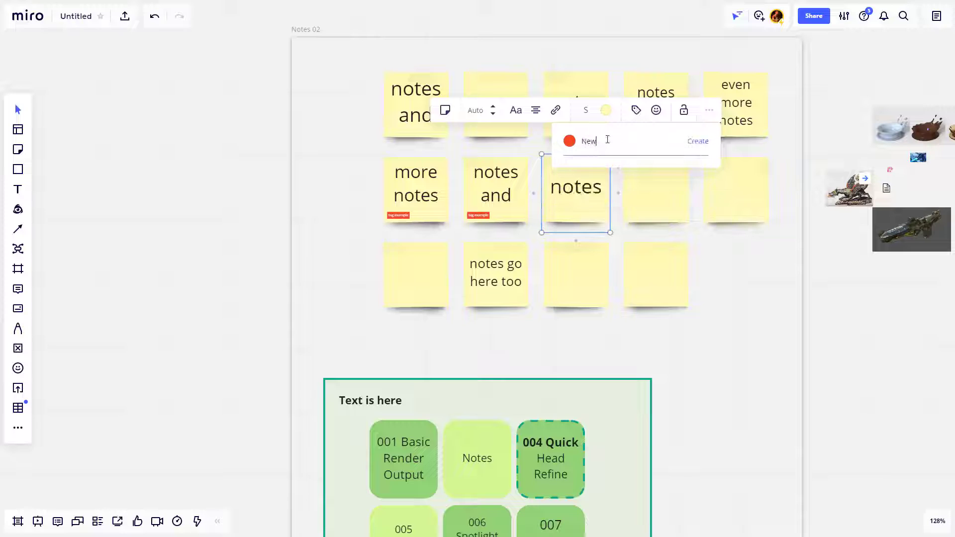
pyautogui.write(' Tag')
pyautogui.click(571, 142)
pyautogui.click(619, 166)
pyautogui.write('g')
pyautogui.press('Return')
# Add New Tag to the even more notes sticky.
pyautogui.click(333, 180)
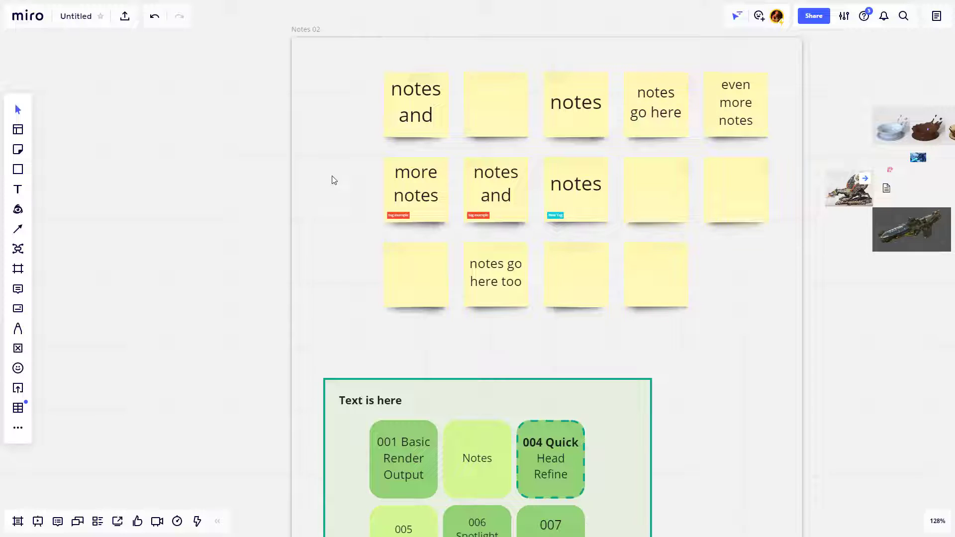
pyautogui.click(555, 217)
pyautogui.click(490, 218)
pyautogui.click(396, 218)
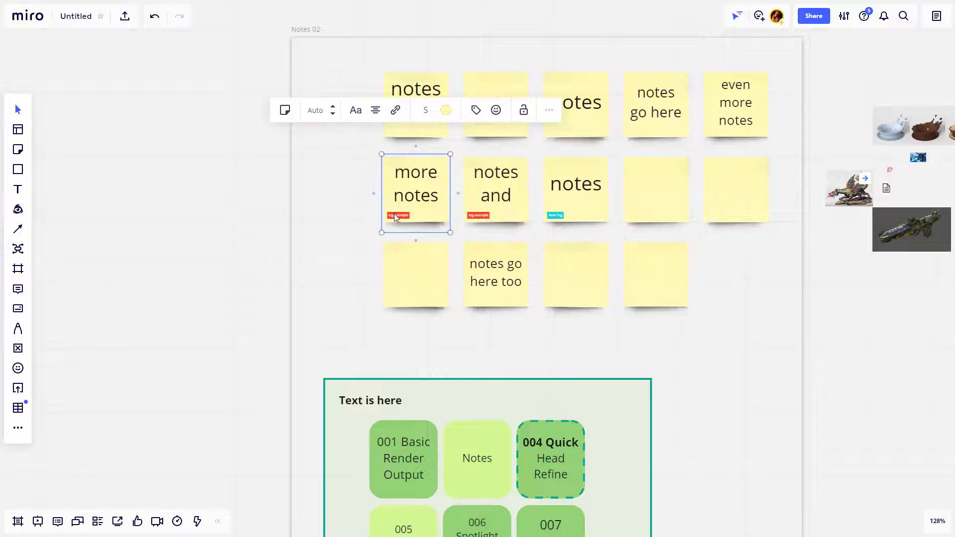
pyautogui.click(742, 104)
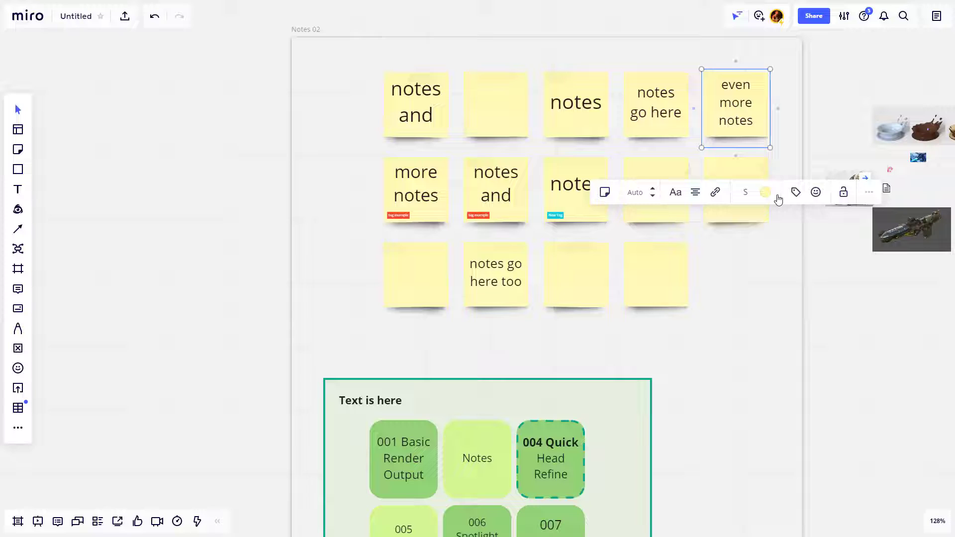
pyautogui.click(795, 192)
pyautogui.click(745, 255)
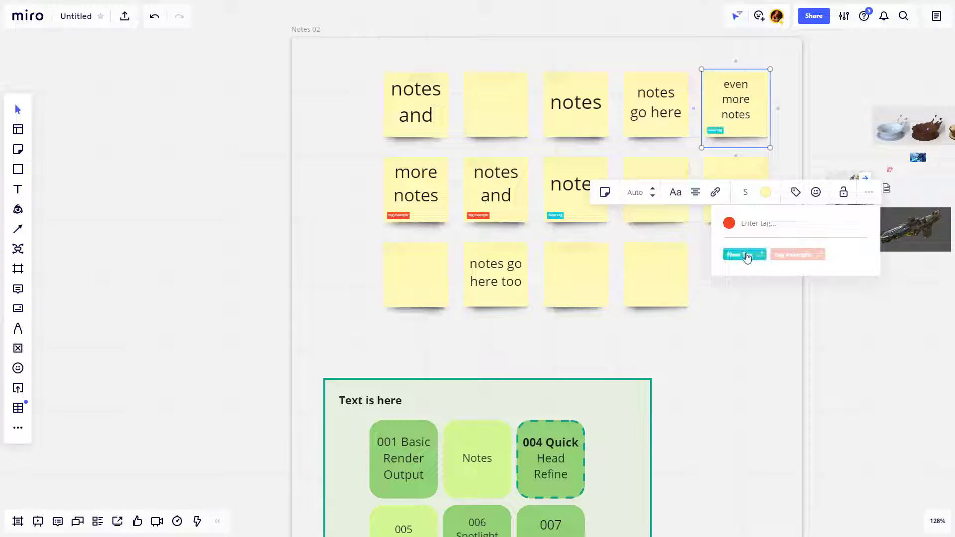
# Leave both New Tag and tag example applied to the even more notes sticky.
pyautogui.click(799, 255)
pyautogui.click(749, 256)
pyautogui.click(783, 255)
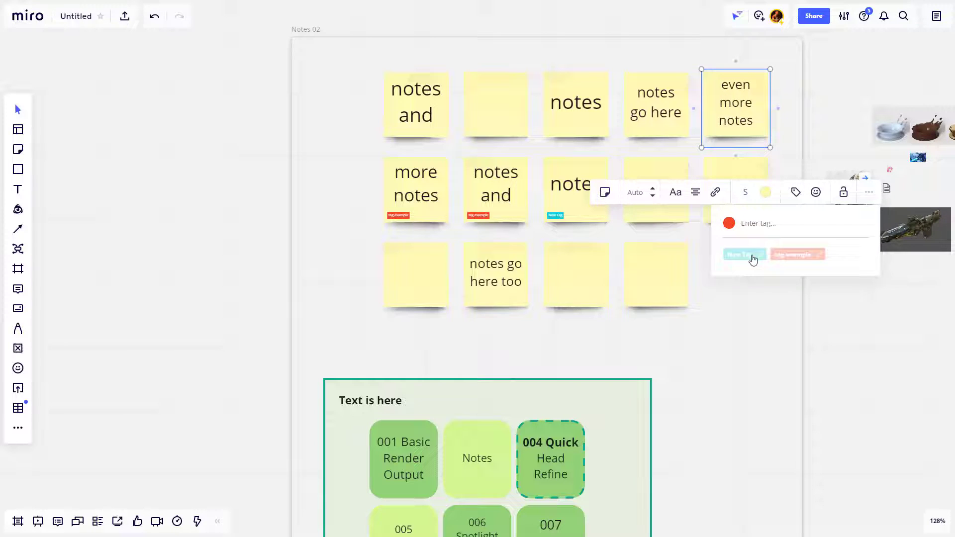
pyautogui.click(751, 256)
pyautogui.click(801, 256)
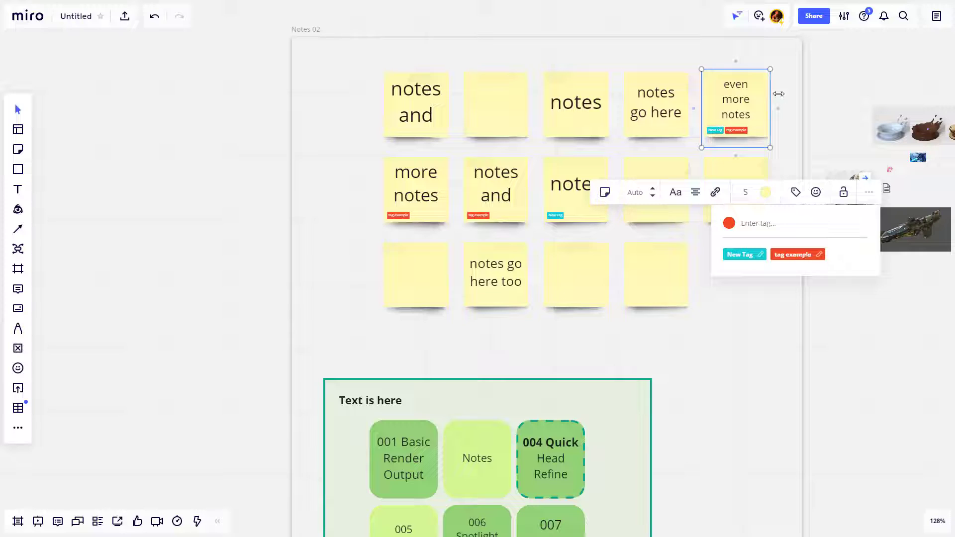
pyautogui.click(755, 256)
pyautogui.click(778, 254)
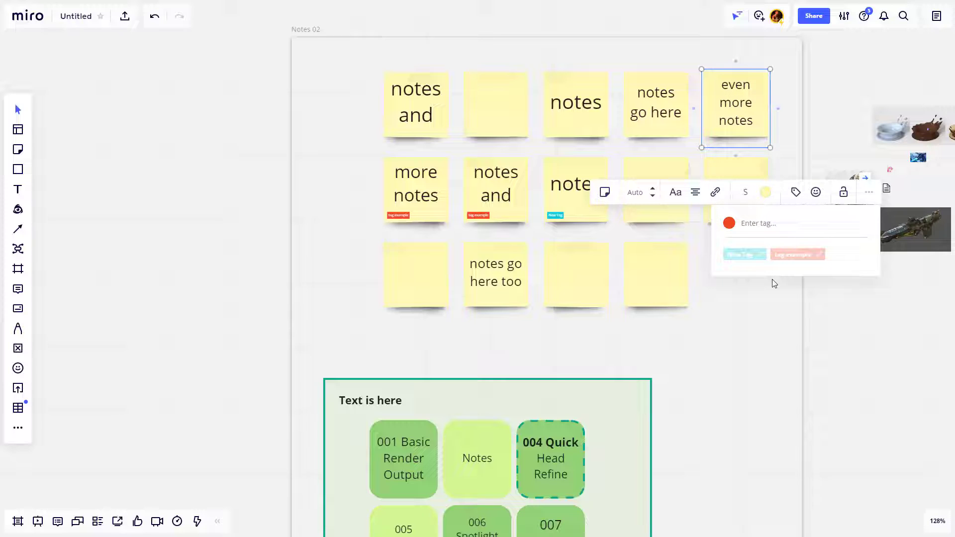
pyautogui.click(746, 256)
pyautogui.click(782, 256)
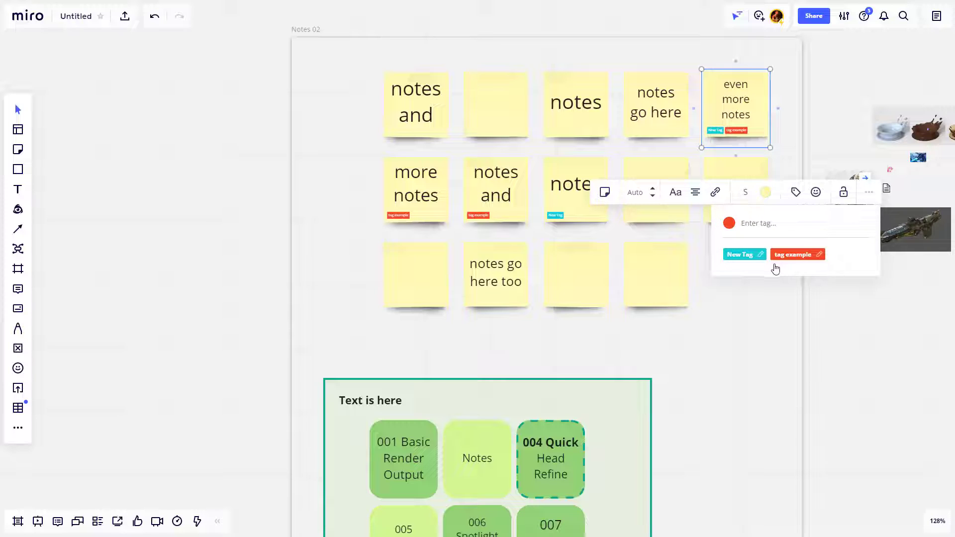
pyautogui.click(774, 309)
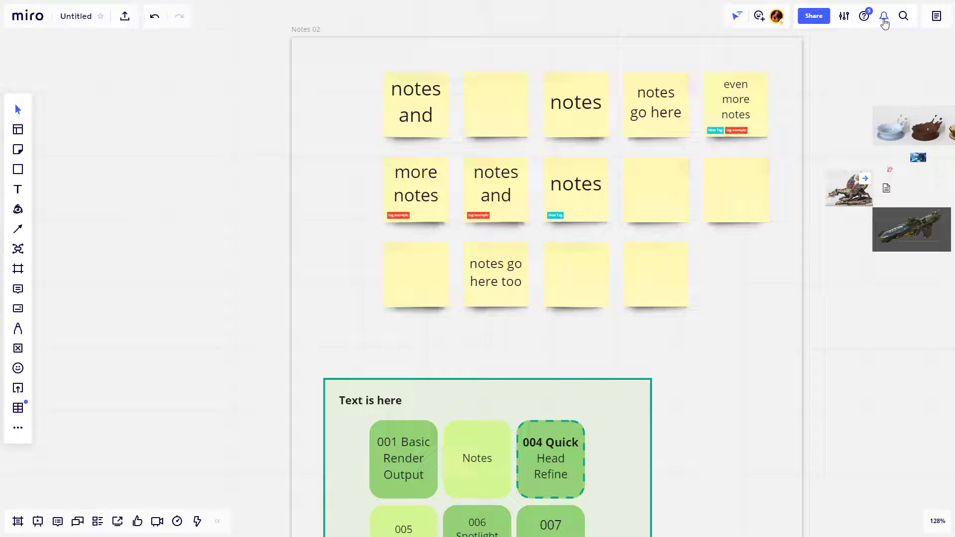
pyautogui.click(904, 16)
pyautogui.write('tag')
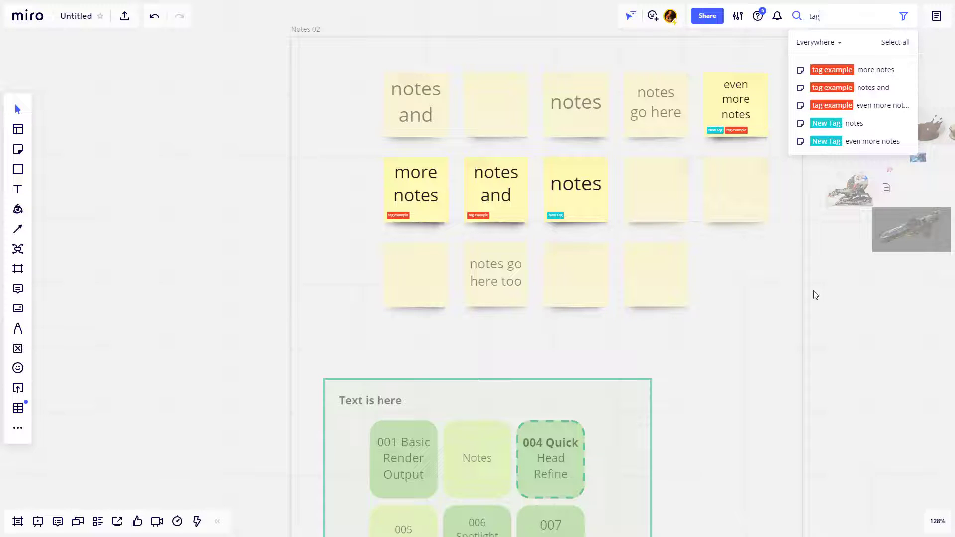
pyautogui.click(832, 44)
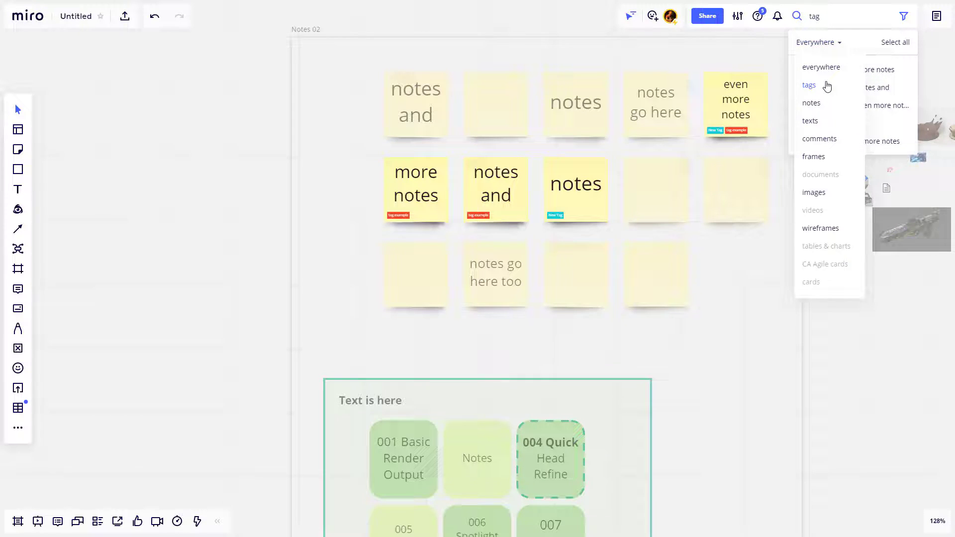
pyautogui.click(825, 86)
pyautogui.click(824, 43)
pyautogui.click(825, 42)
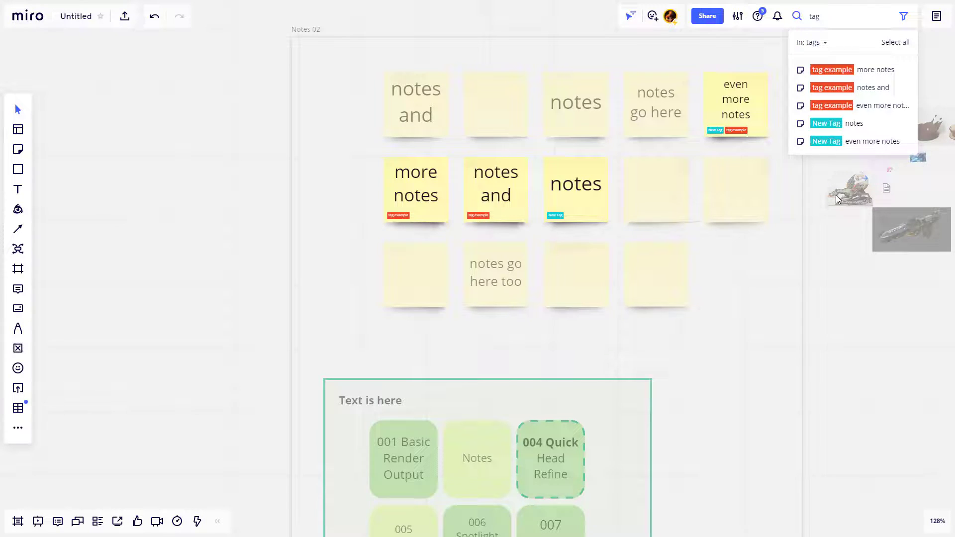
pyautogui.click(230, 194)
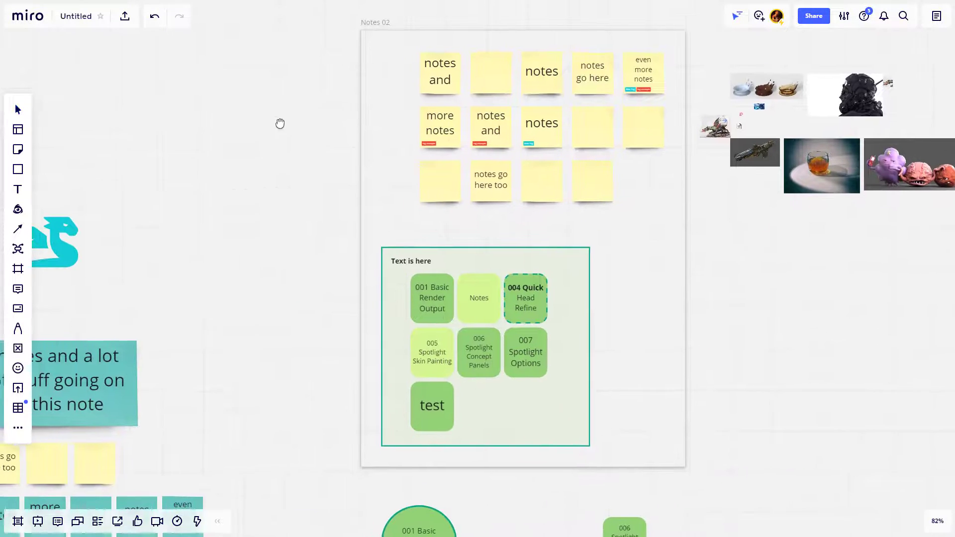
# Place a new red card left of Notes 02 and title it 'Example card'.
pyautogui.click(20, 312)
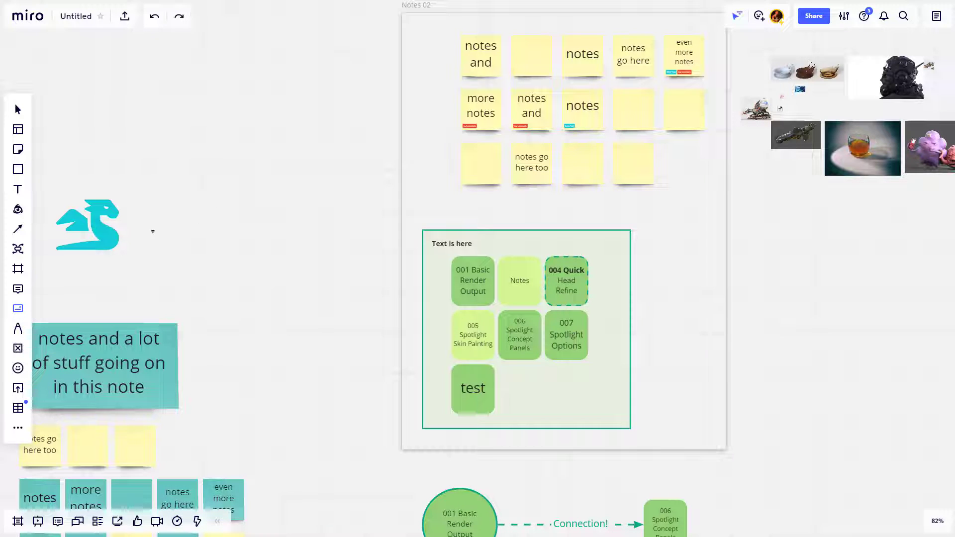
pyautogui.click(264, 143)
pyautogui.scroll(5, 195, 241)
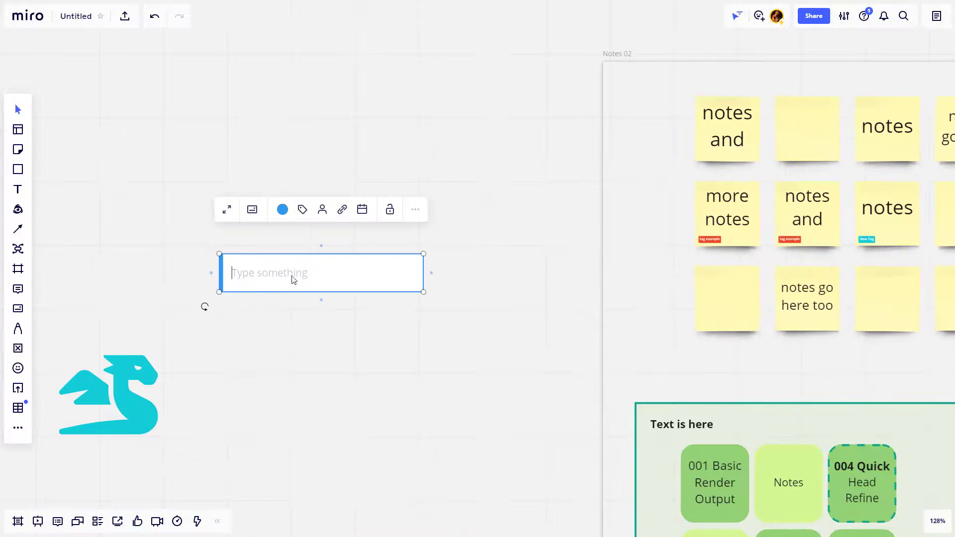
pyautogui.click(296, 274)
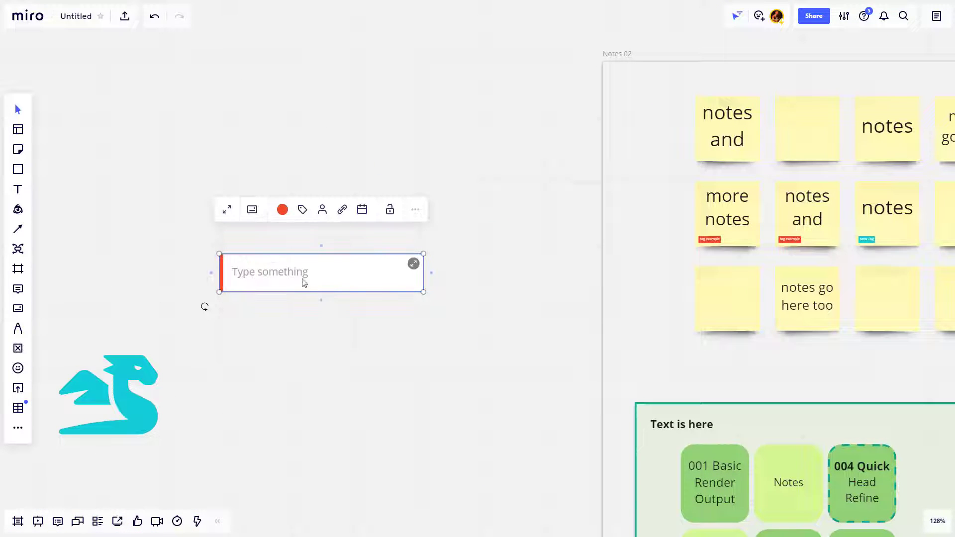
pyautogui.write('Exam')
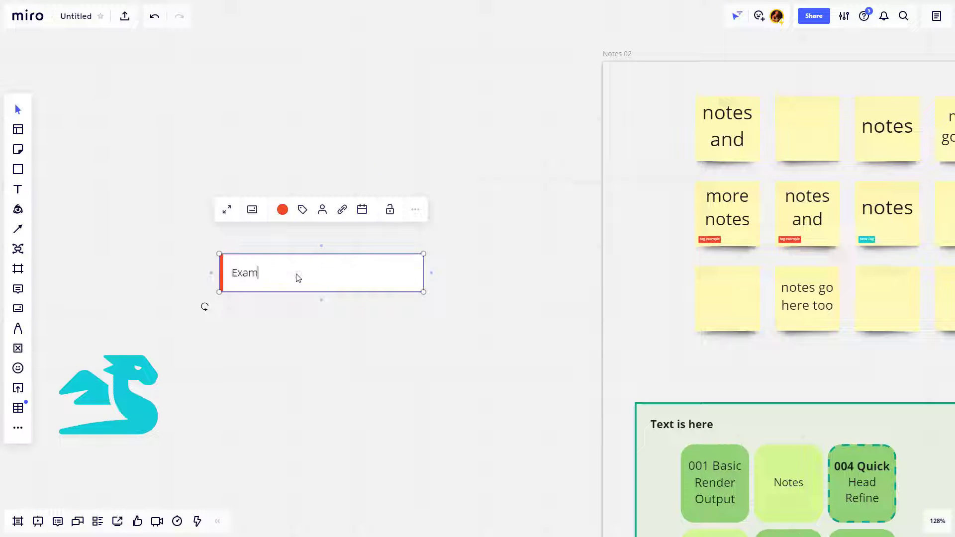
pyautogui.write('ple card')
pyautogui.press('Return')
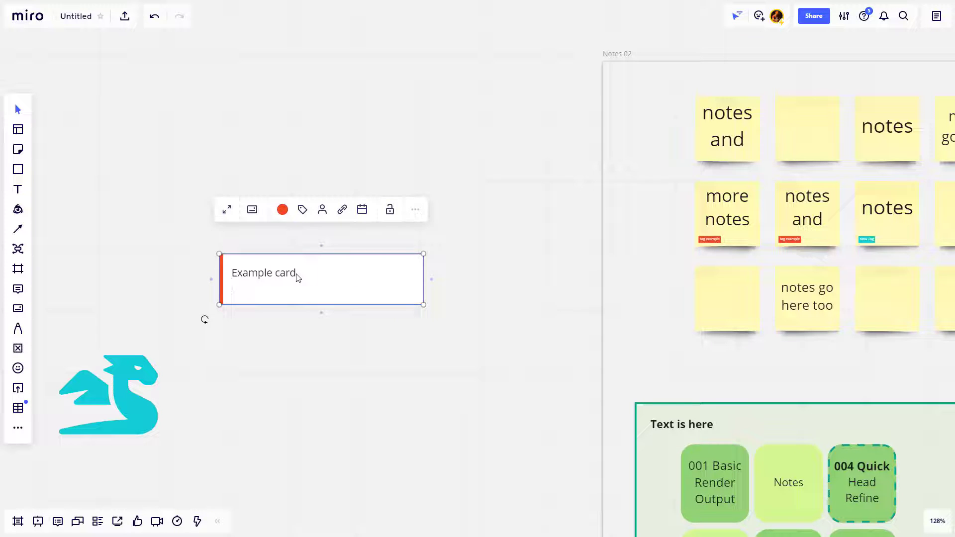
pyautogui.press('BackSpace')
pyautogui.click(308, 332)
pyautogui.click(413, 262)
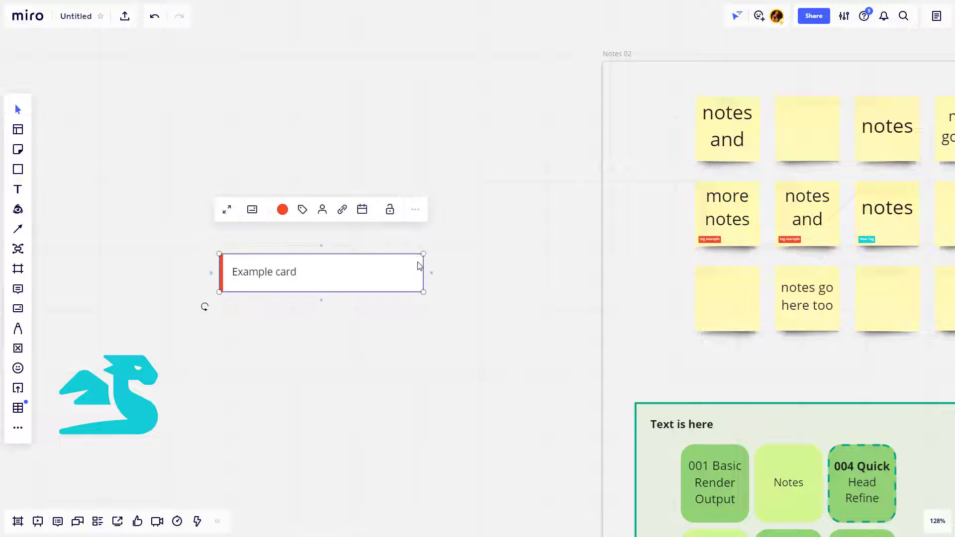
# Give the Example card the description 'Description for card here'.
pyautogui.click(415, 268)
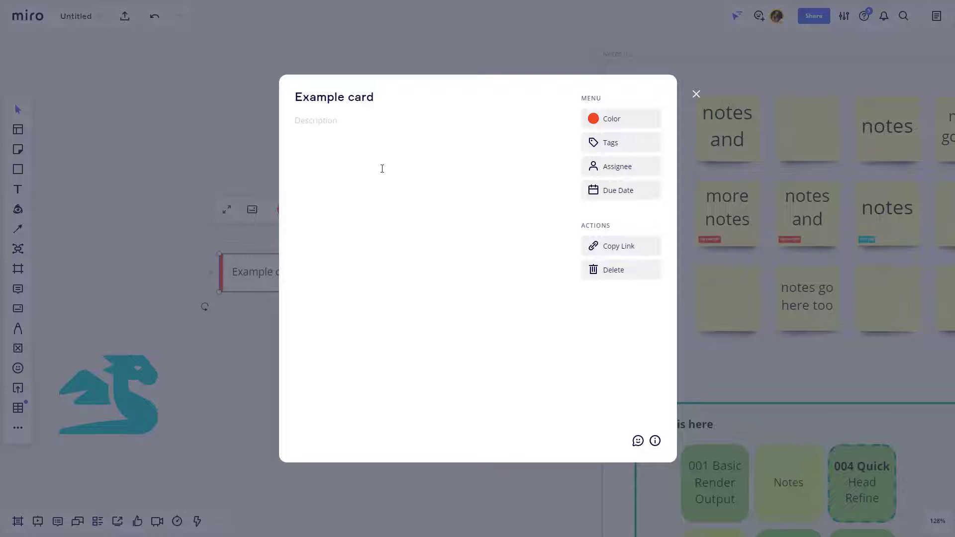
pyautogui.write('Description for car')
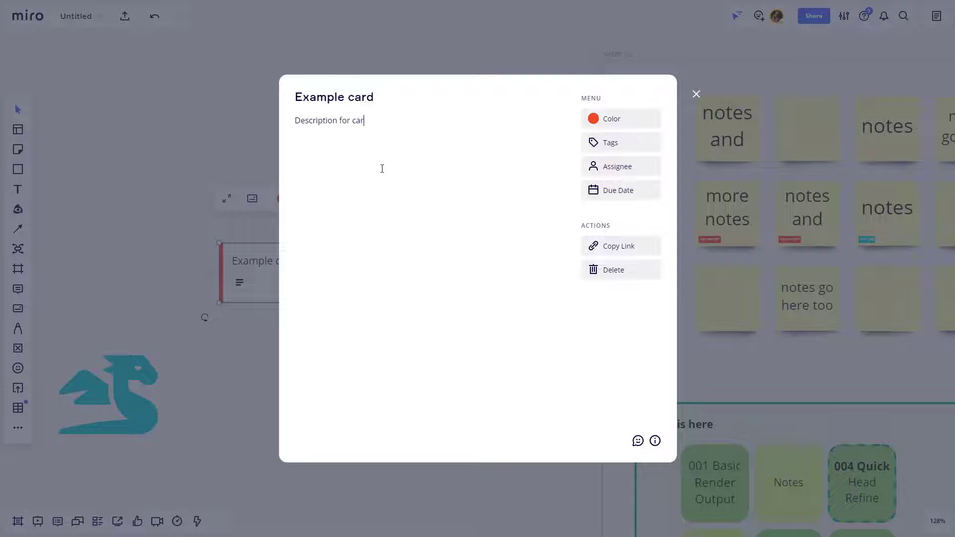
pyautogui.write('d here!')
pyautogui.click(168, 142)
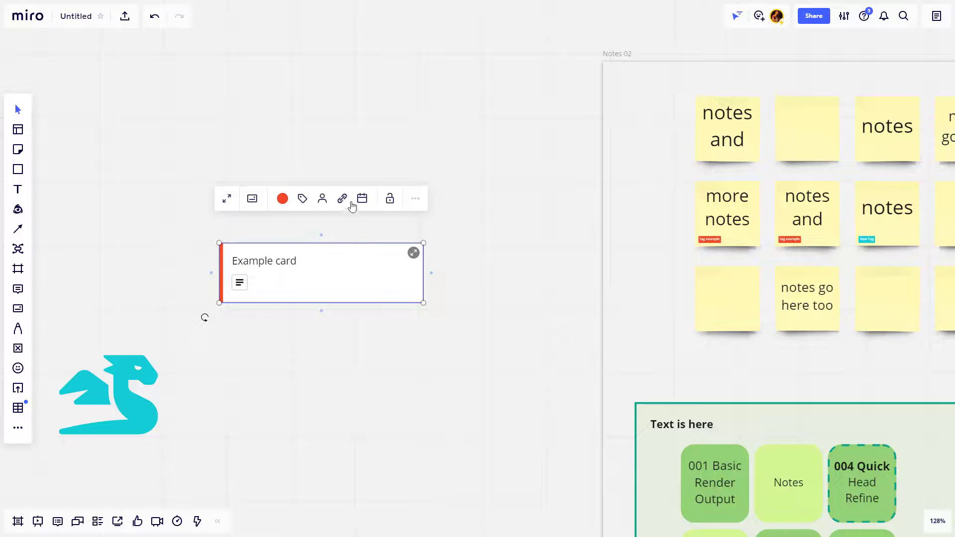
pyautogui.click(413, 254)
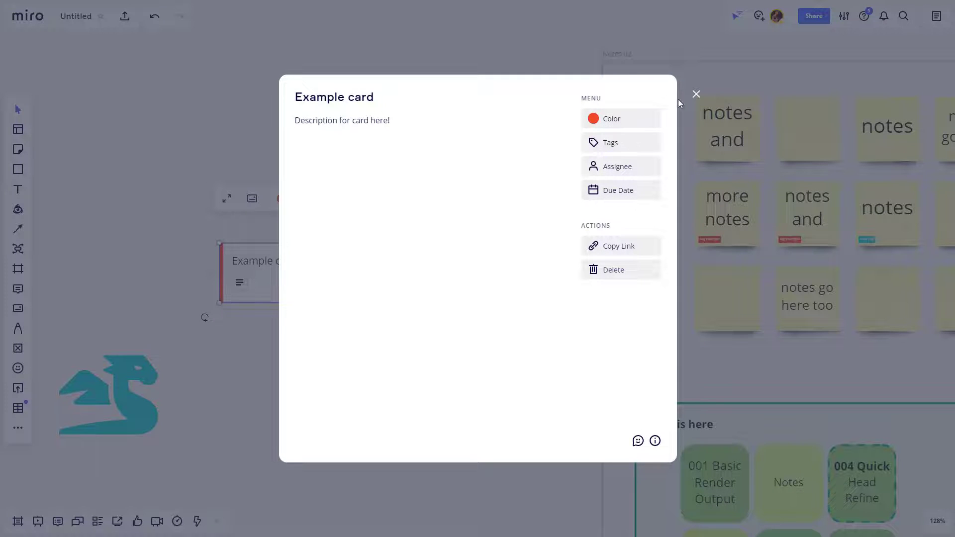
pyautogui.click(697, 94)
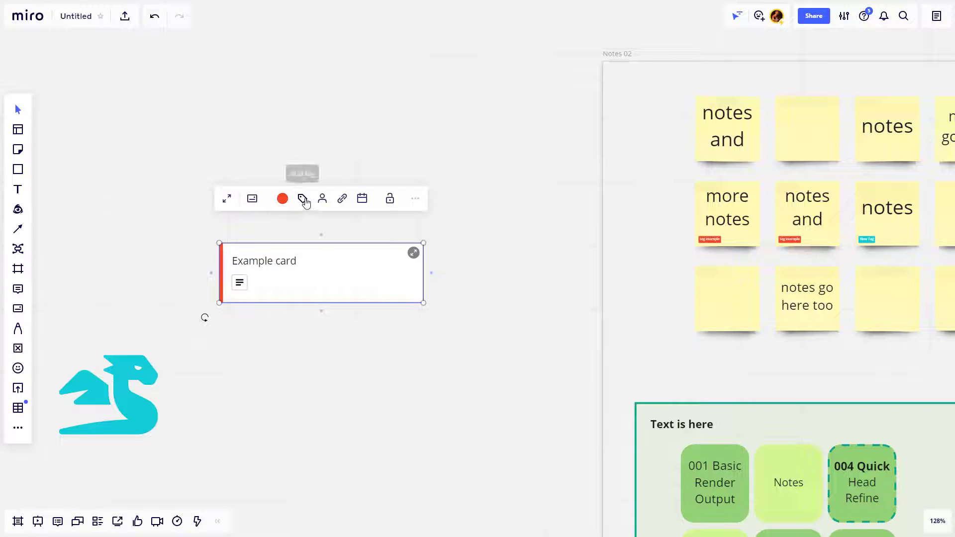
# Add the teal New Tag to the Example card.
pyautogui.click(305, 201)
pyautogui.click(250, 262)
pyautogui.click(406, 307)
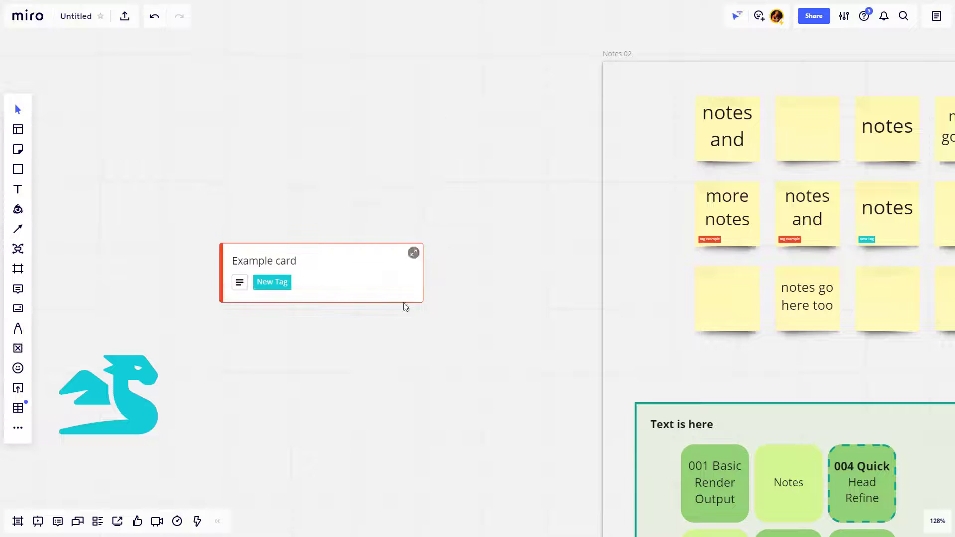
# Zoom out and add a board note filled with the Meeting agenda template, then close it.
pyautogui.scroll(-10, 492, 338)
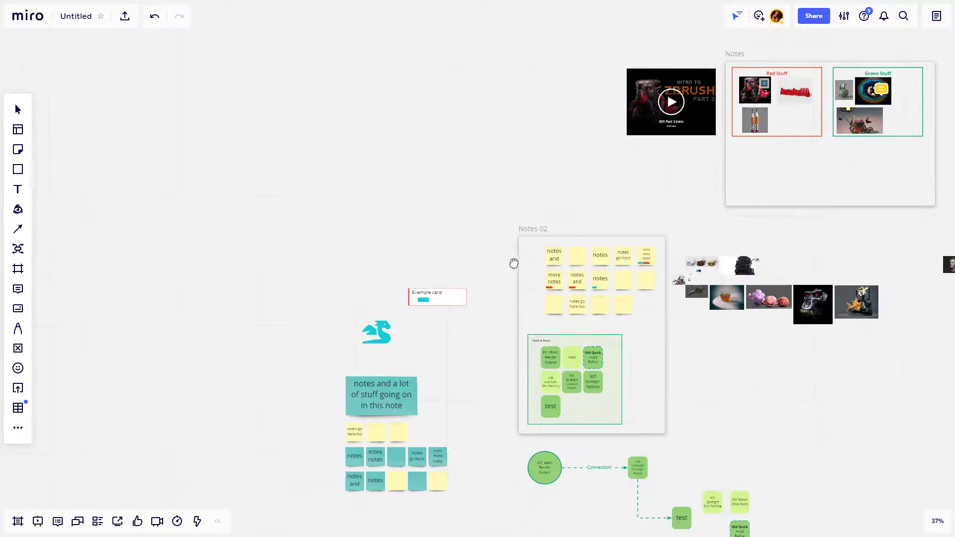
pyautogui.scroll(-3, 514, 263)
pyautogui.scroll(4, 456, 209)
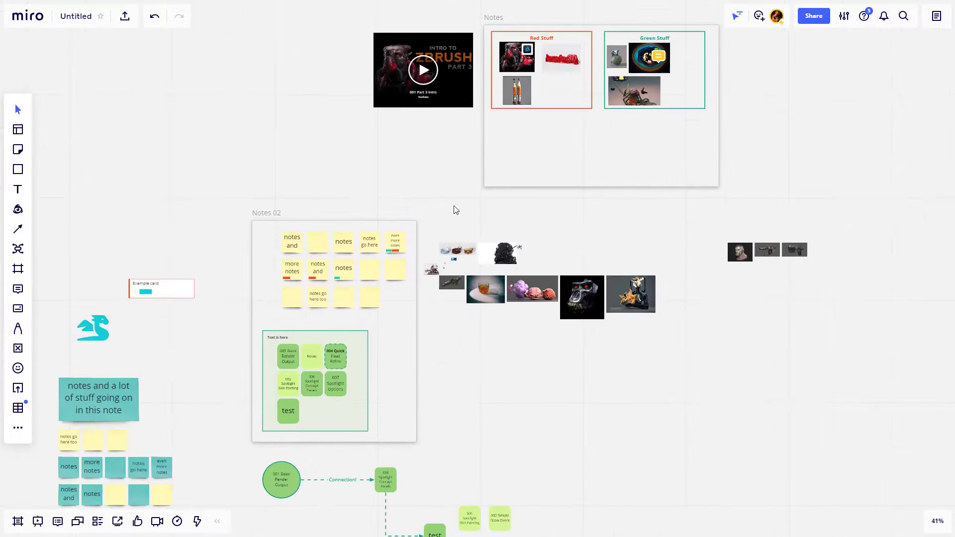
pyautogui.scroll(-2, 456, 209)
pyautogui.scroll(-2, 511, 286)
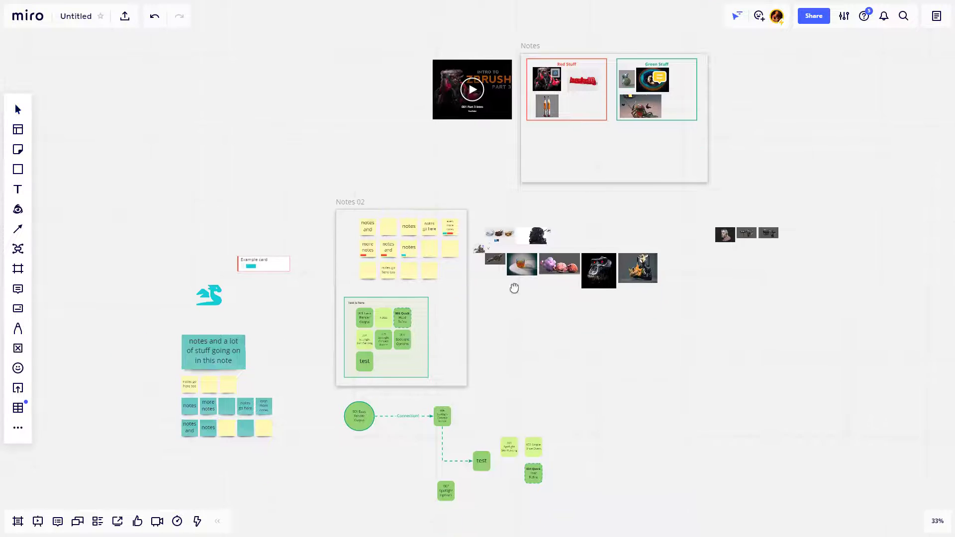
pyautogui.click(937, 16)
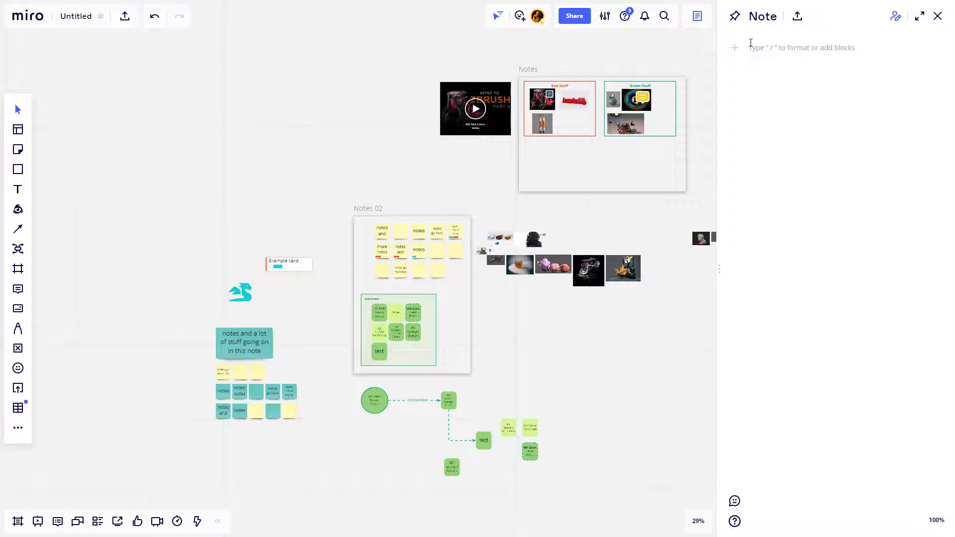
pyautogui.click(789, 48)
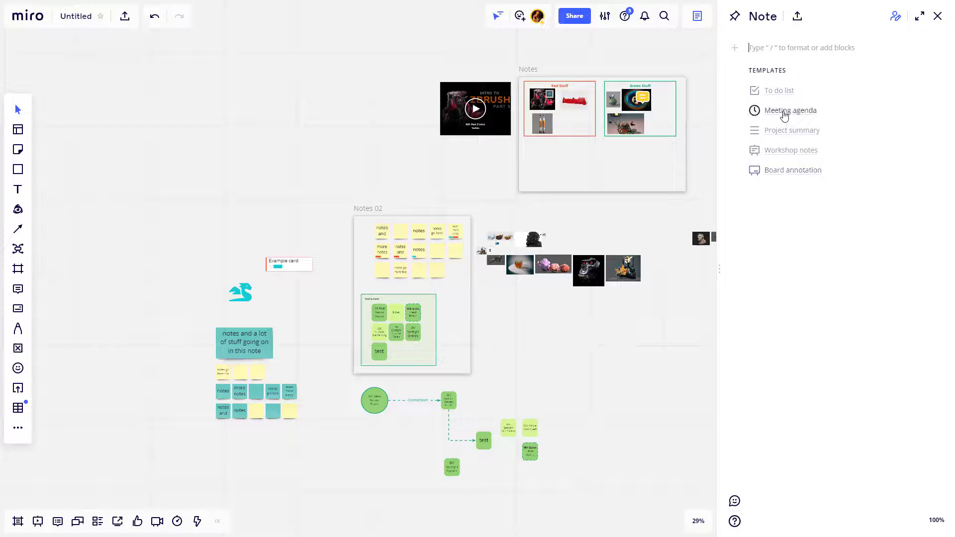
pyautogui.click(784, 111)
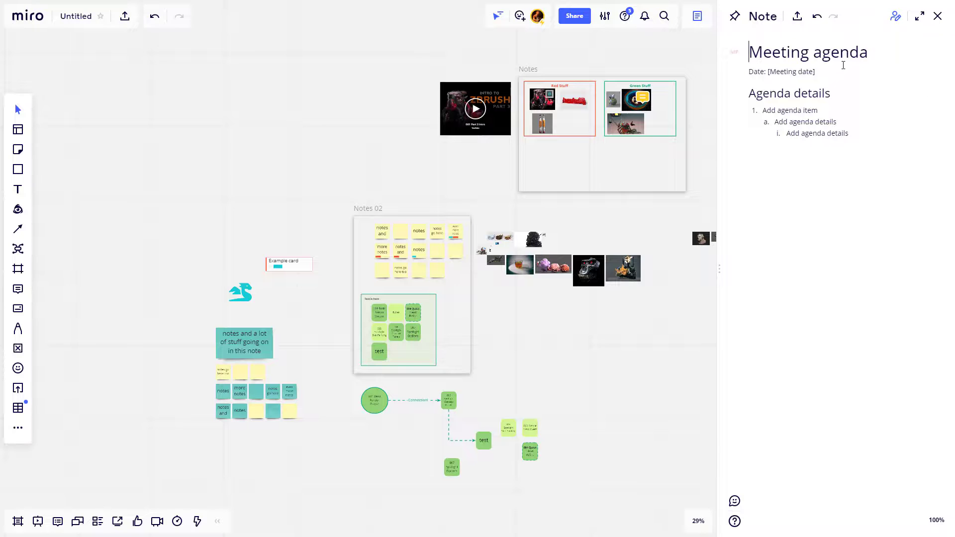
pyautogui.click(938, 16)
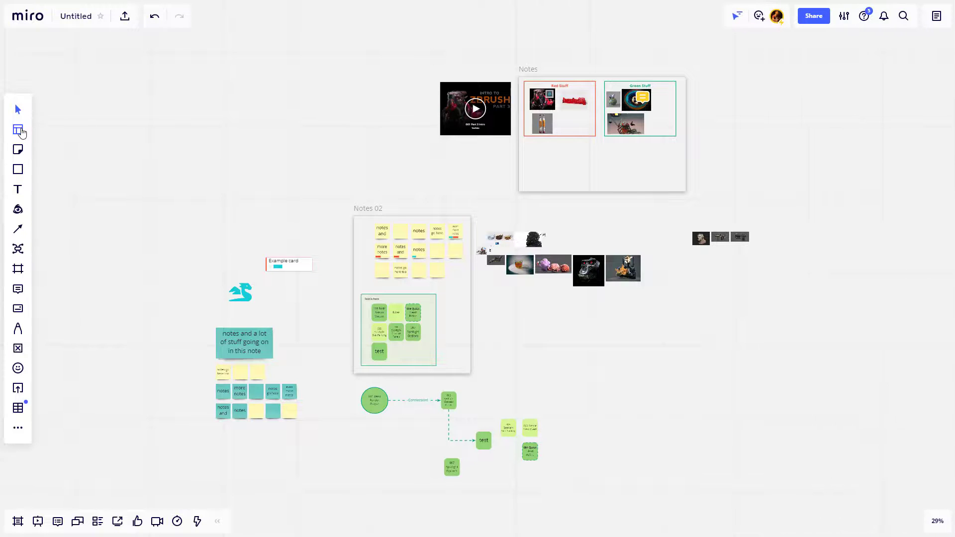
pyautogui.click(18, 130)
pyautogui.moveTo(465, 176)
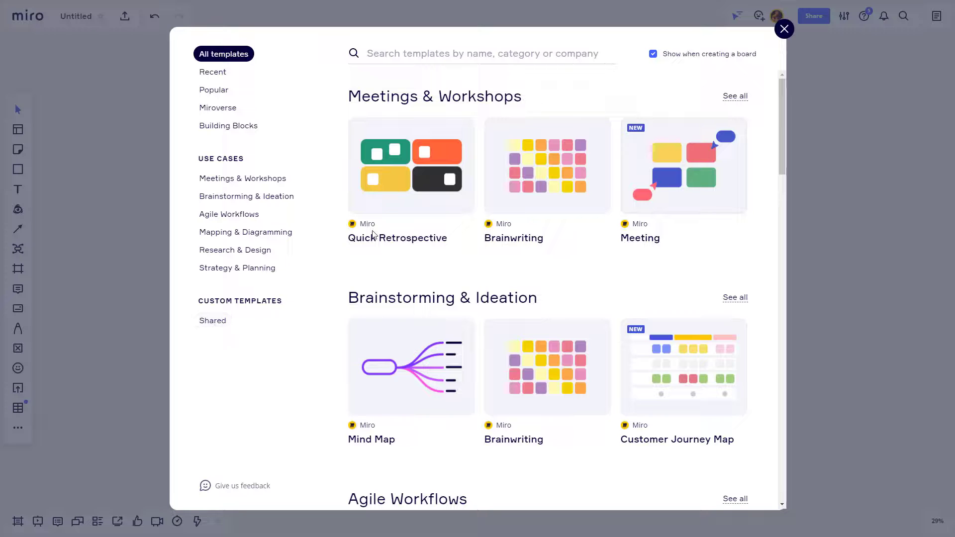
pyautogui.click(784, 29)
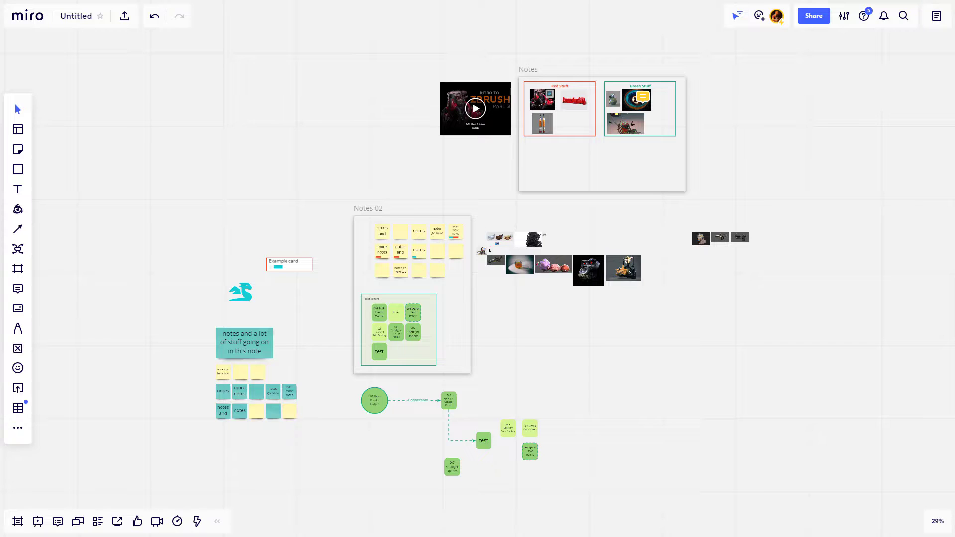
# Zoom into the Notes frame and read the comment on the Green Stuff image.
pyautogui.scroll(5, 610, 143)
pyautogui.scroll(4, 642, 162)
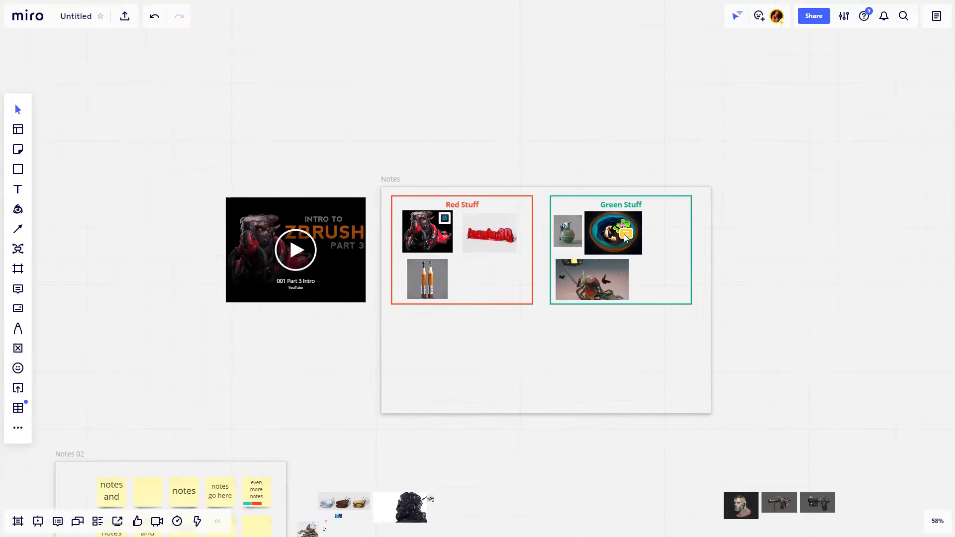
pyautogui.click(625, 235)
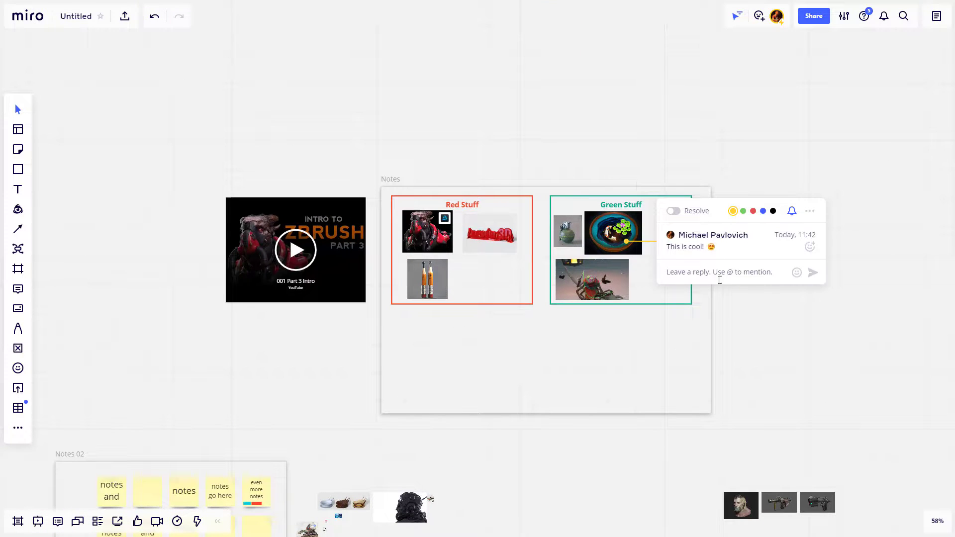
pyautogui.click(499, 132)
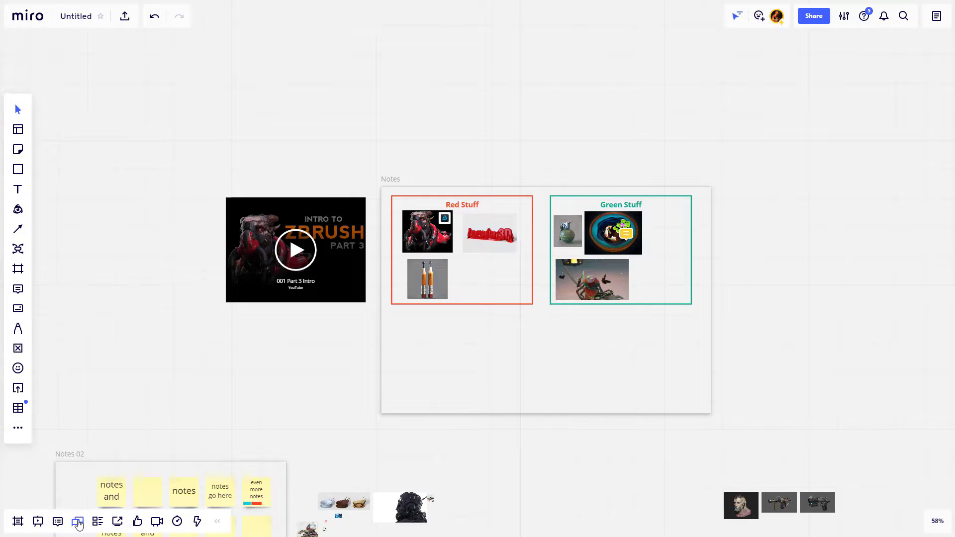
# Look over the board comments list, then leave the board chat panel open.
pyautogui.click(78, 522)
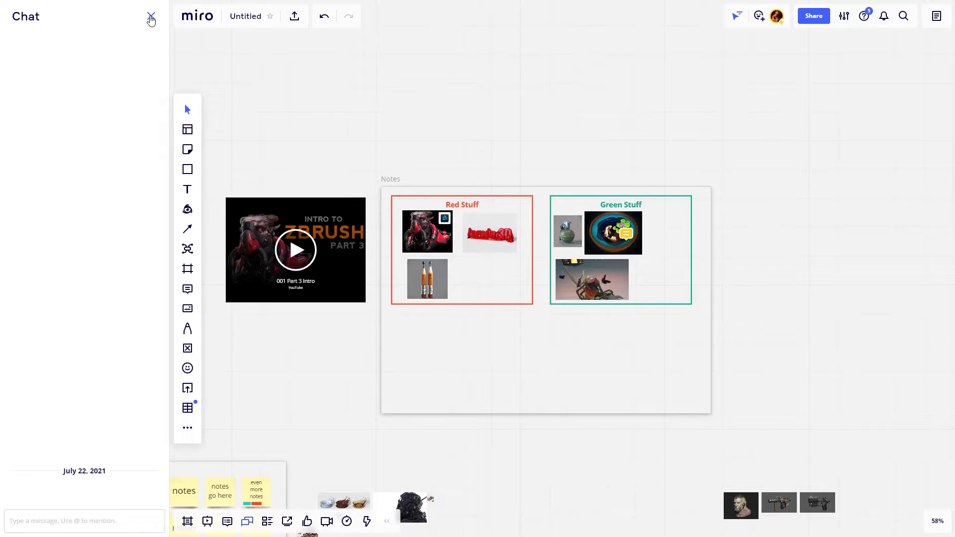
pyautogui.click(228, 522)
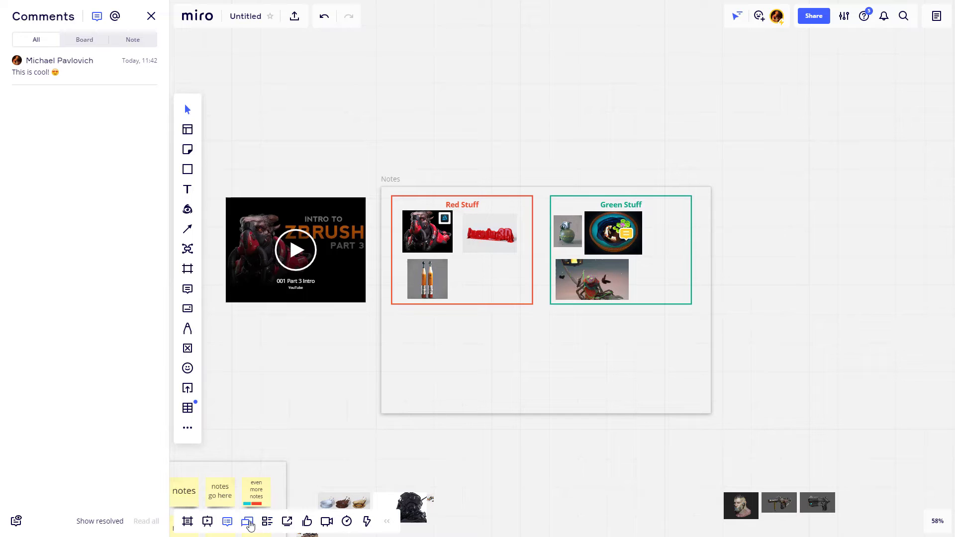
pyautogui.click(247, 521)
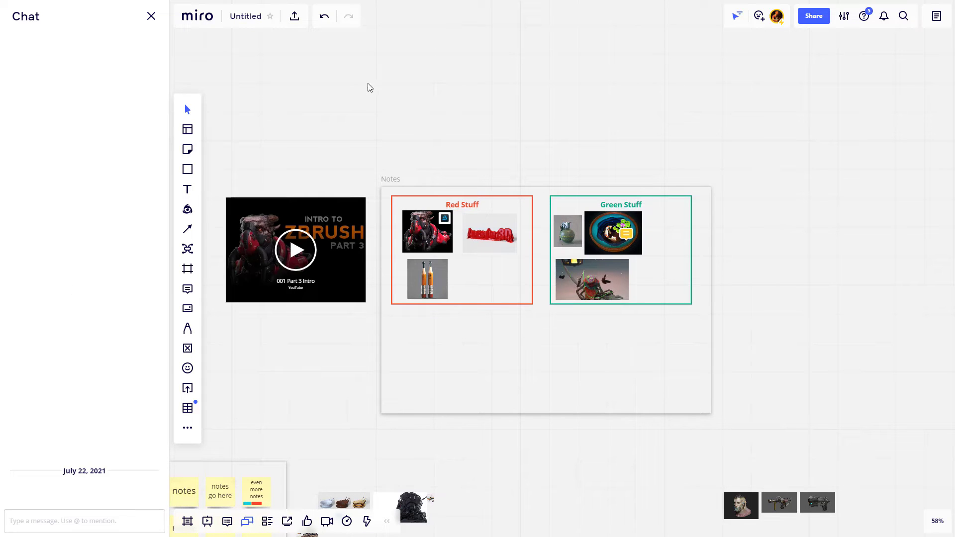